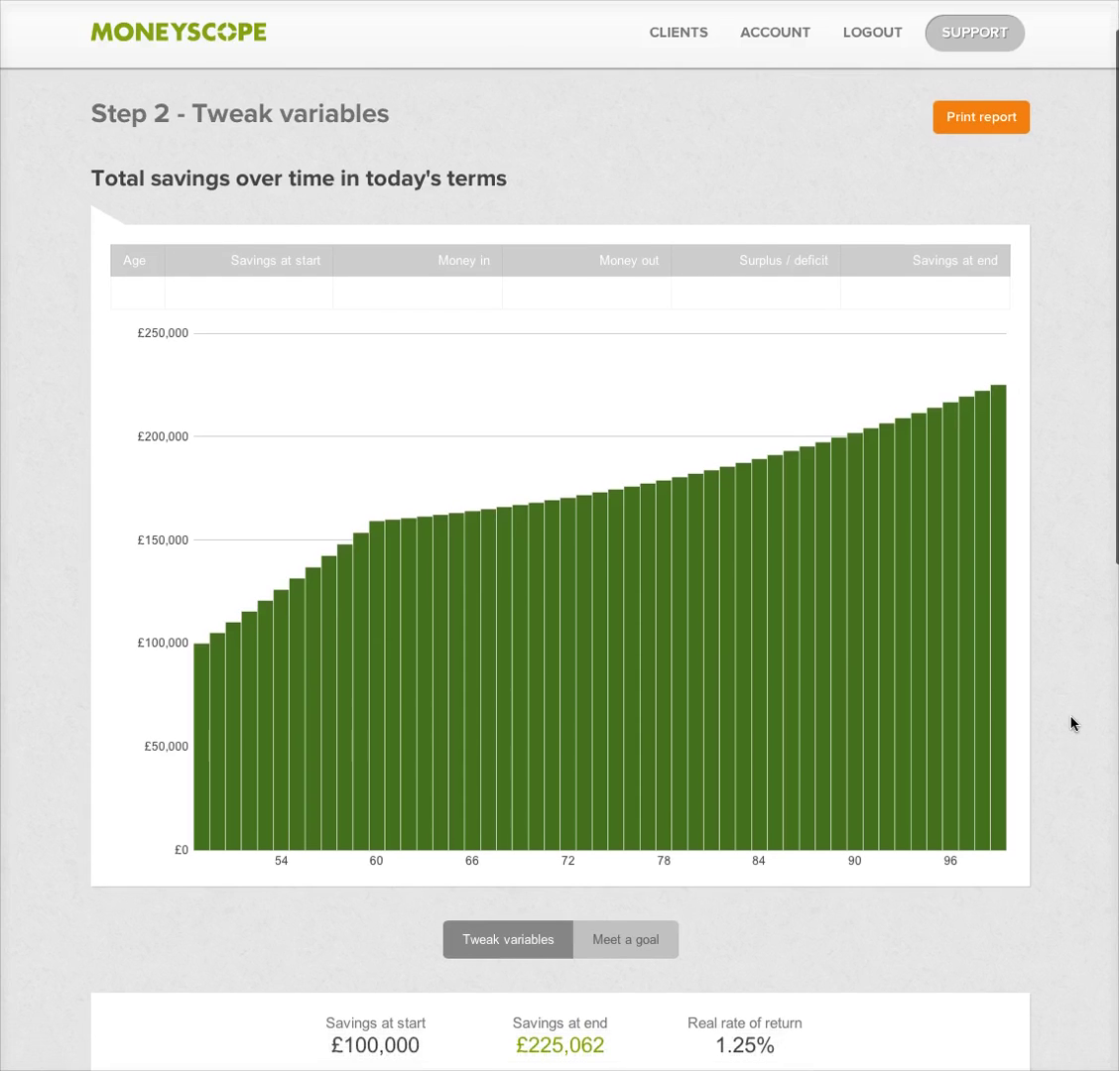
Calculate the injection or withdrawal of capital at age 49 that meets target savings of £100,000 at age 99
scroll(1071, 724, down, 3)
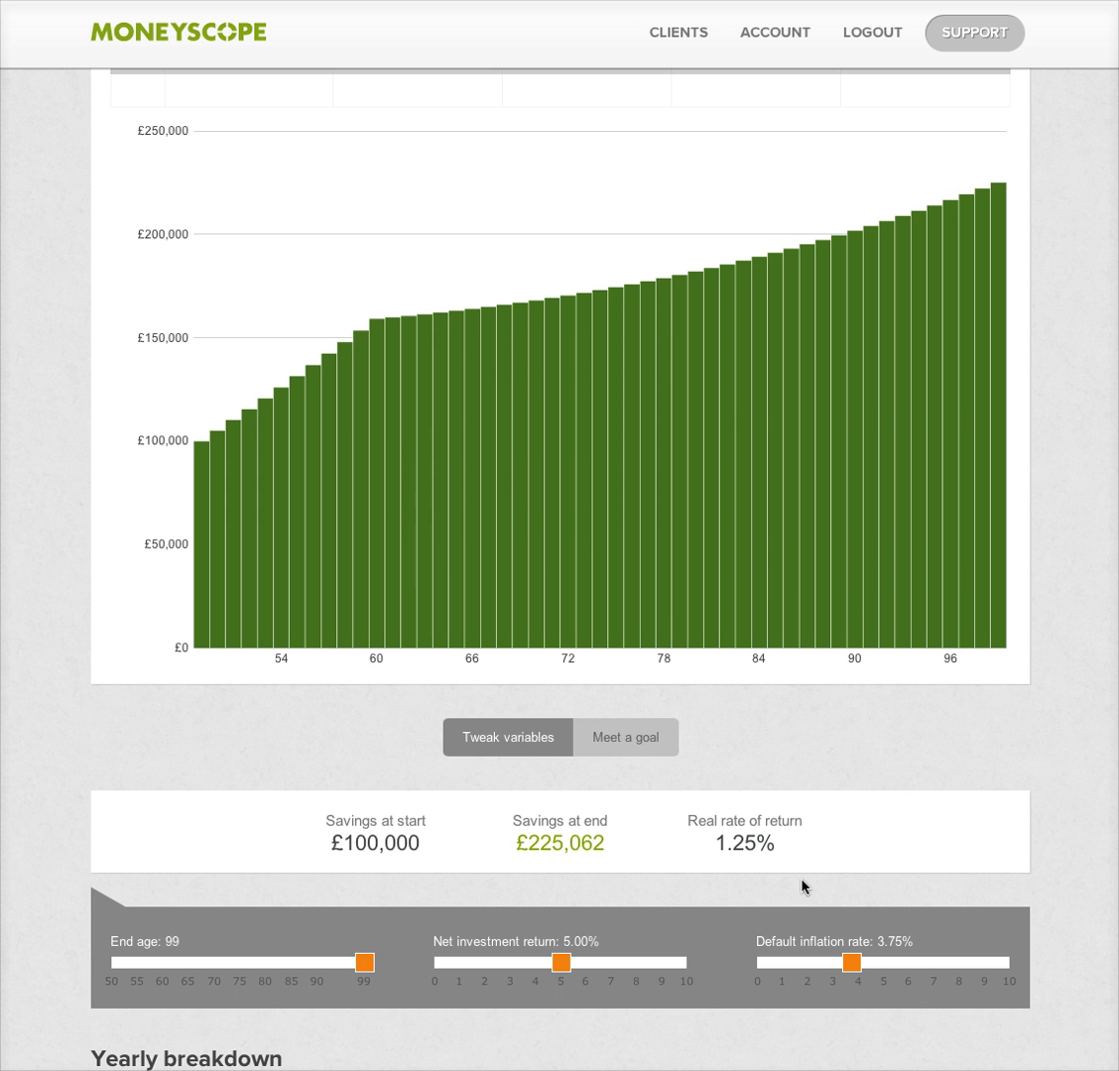
scroll(1019, 788, down, 1)
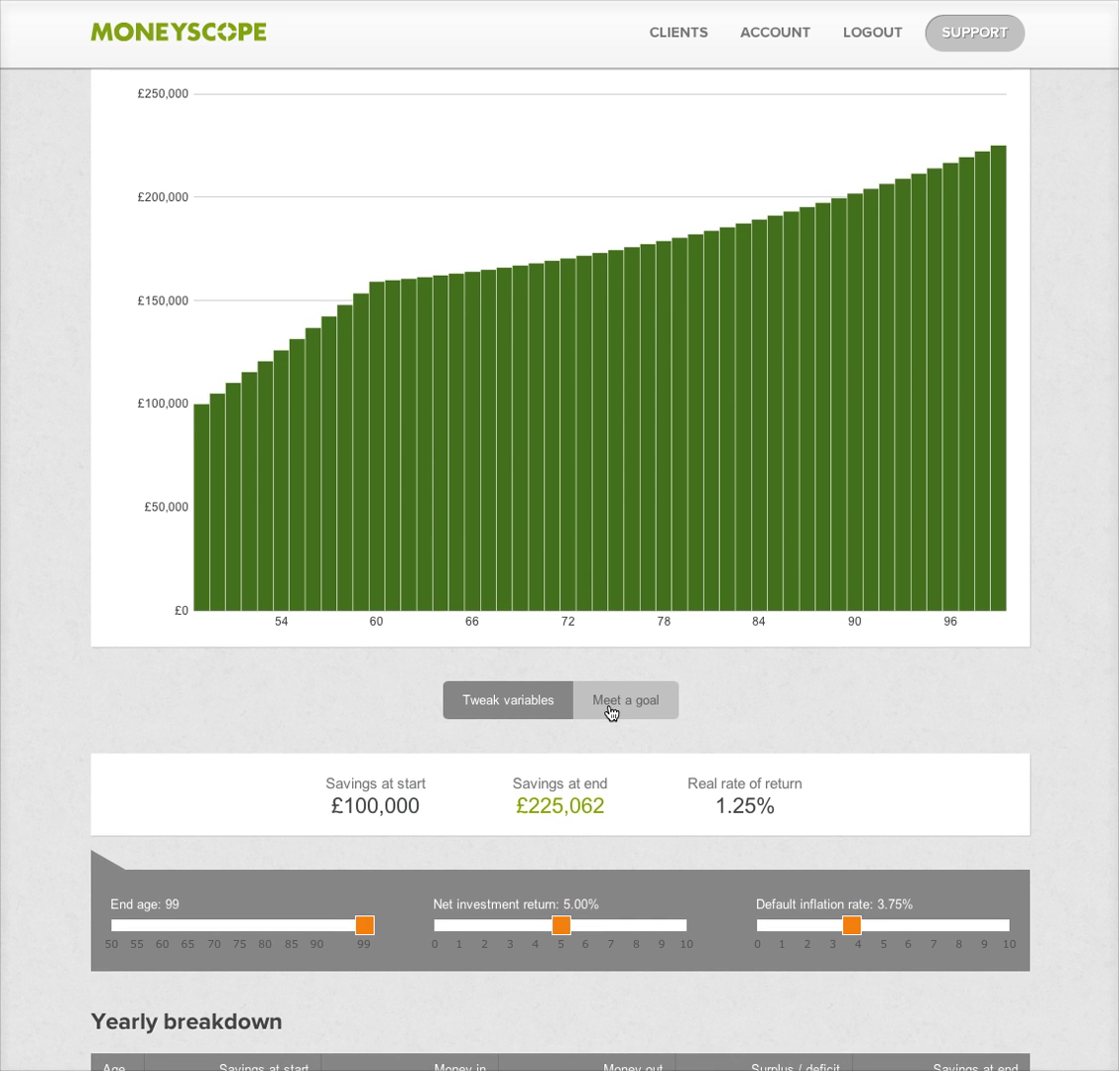
click(611, 712)
scroll(204, 876, down, 3)
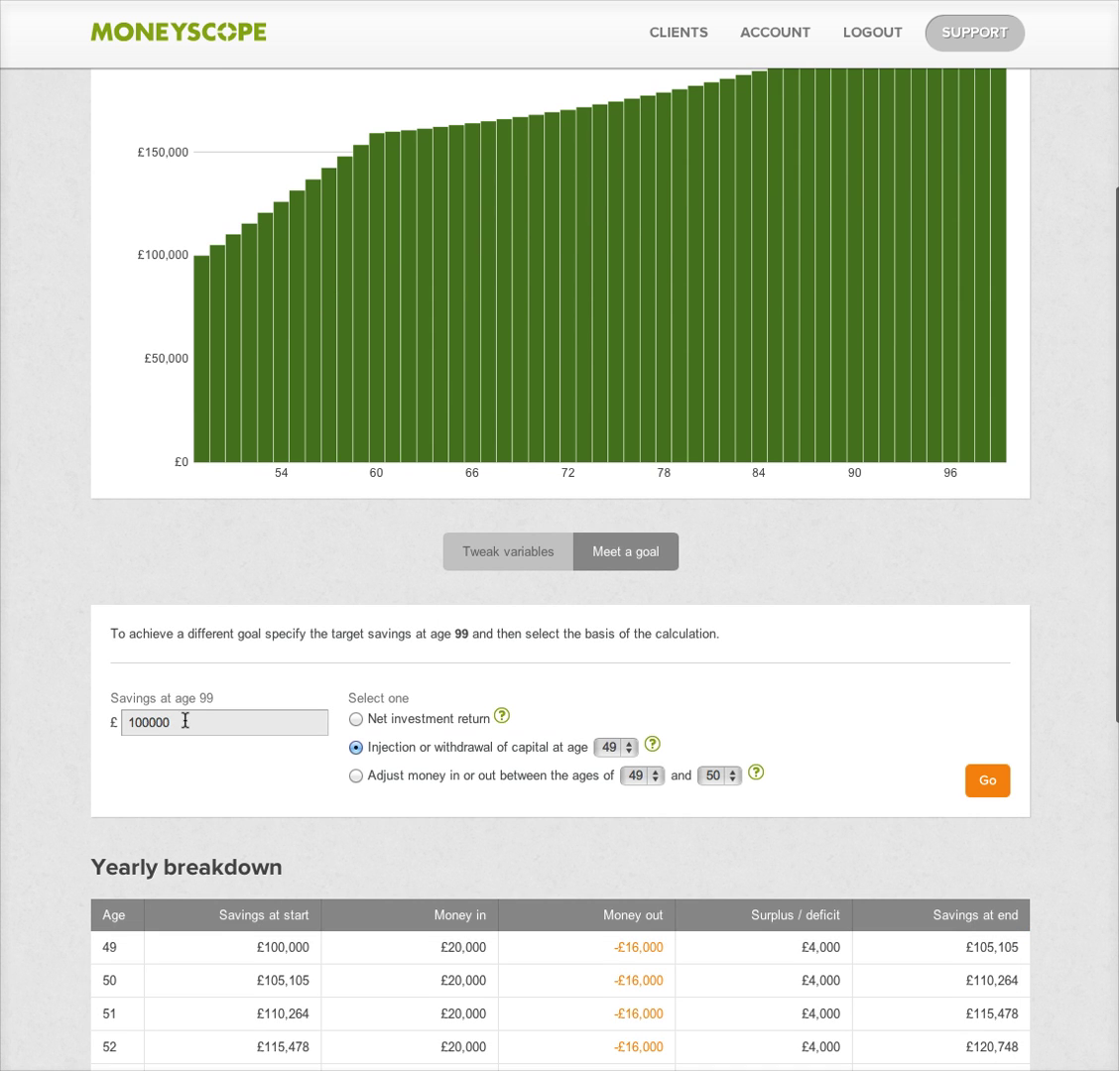
click(356, 721)
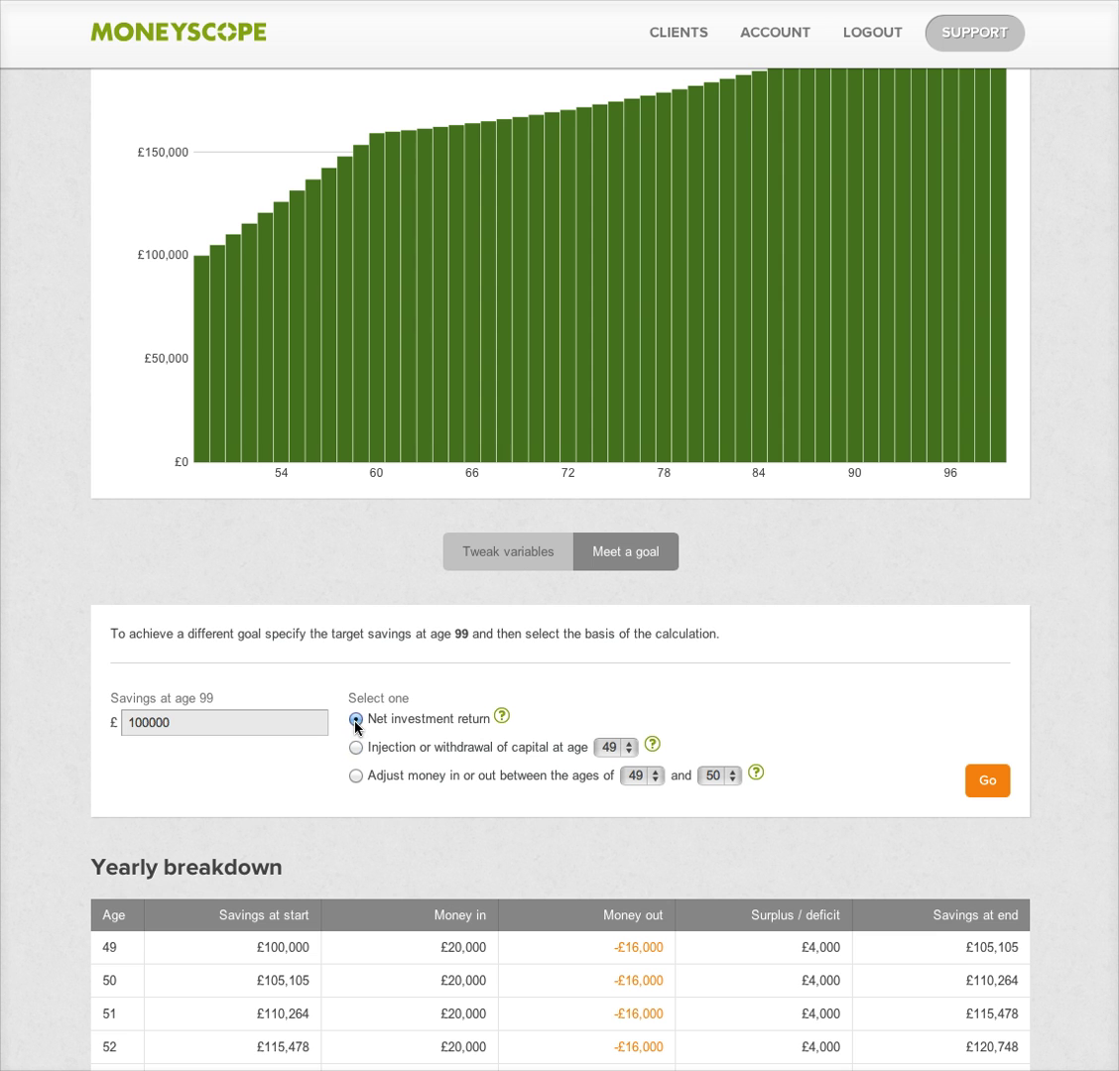
click(357, 775)
click(355, 747)
click(982, 783)
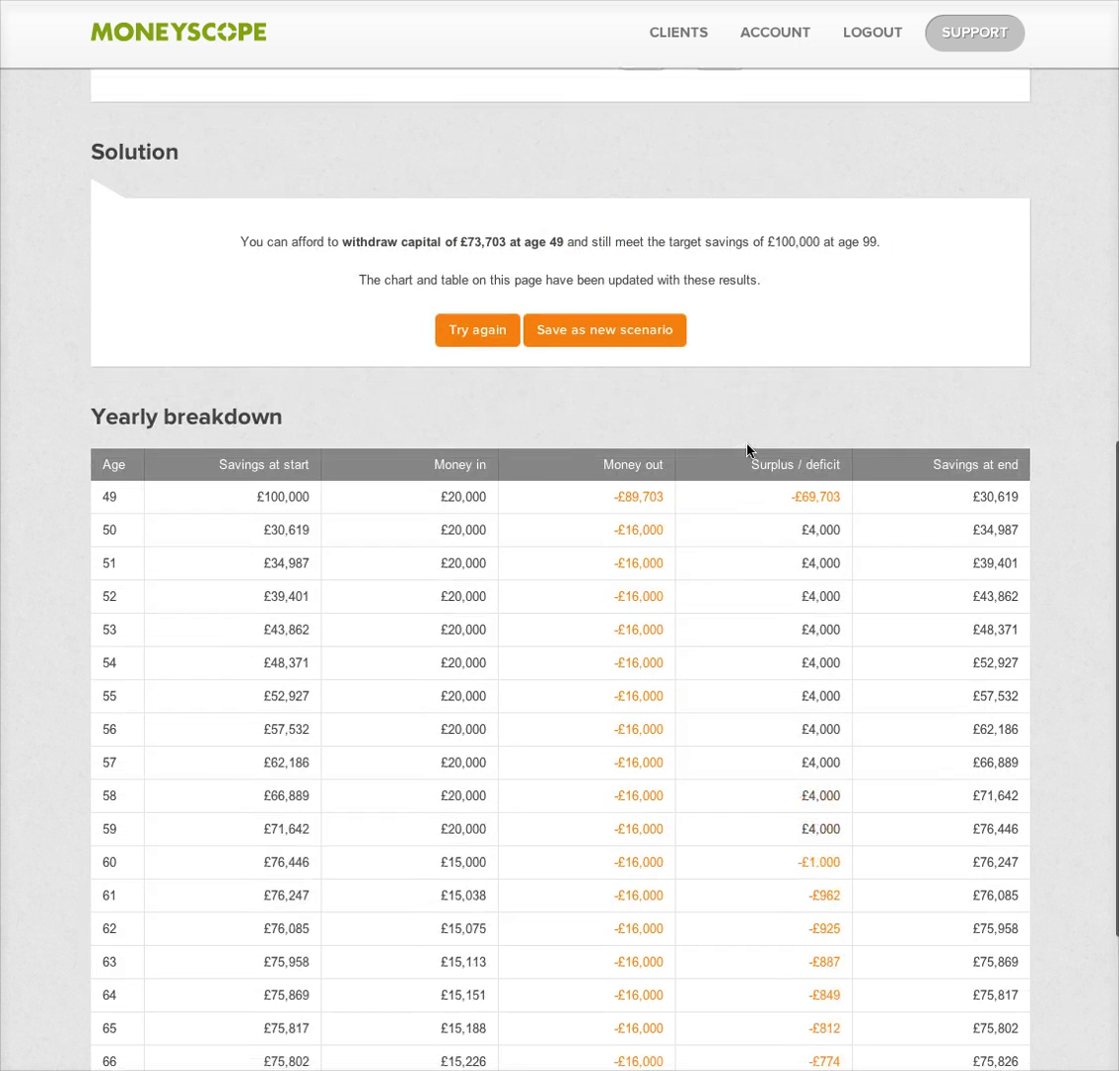
Review the capital solution's chart and yearly breakdown, and return to tweaking variables without saving it
scroll(747, 449, up, 2)
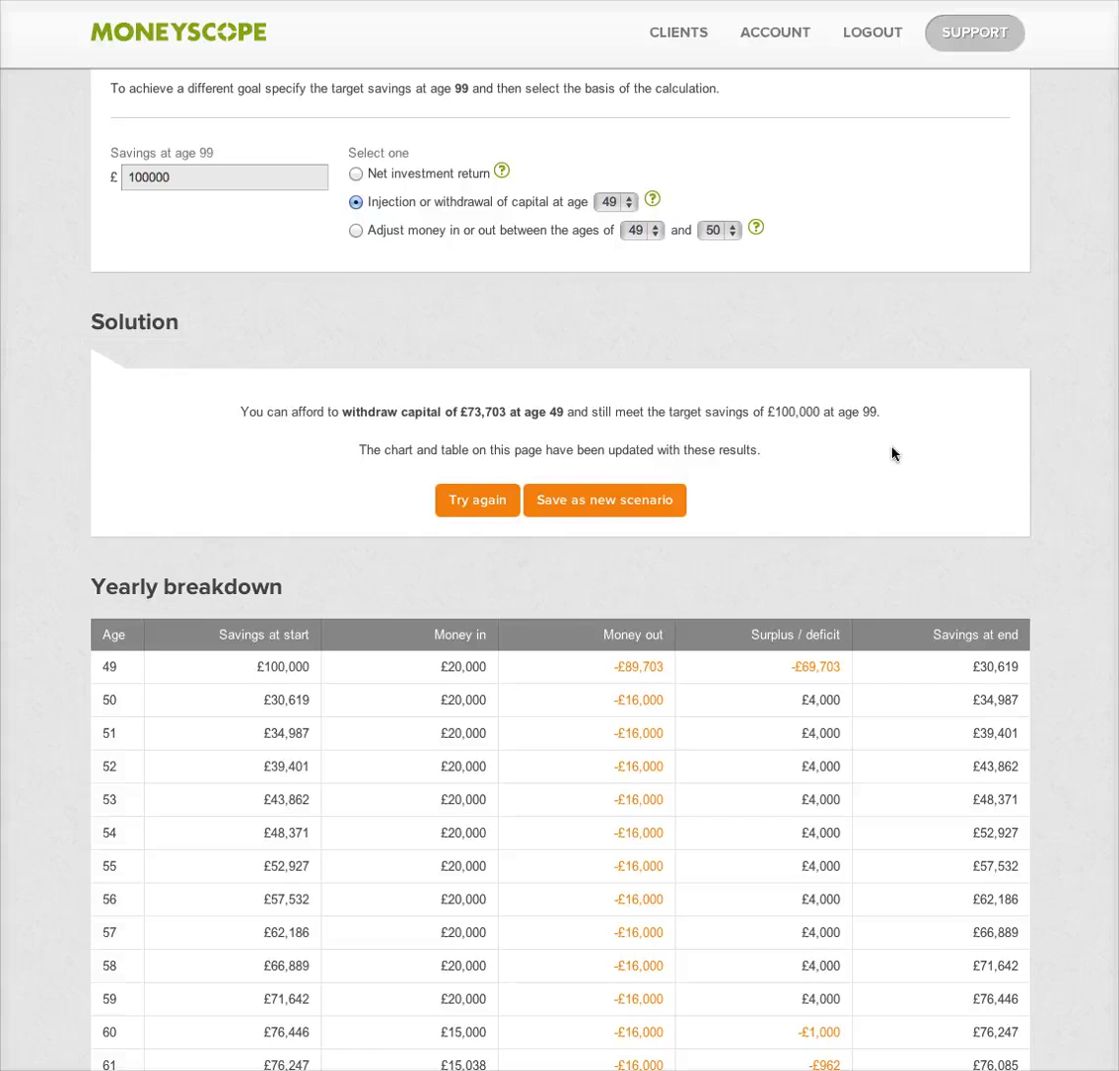
scroll(1081, 444, up, 9)
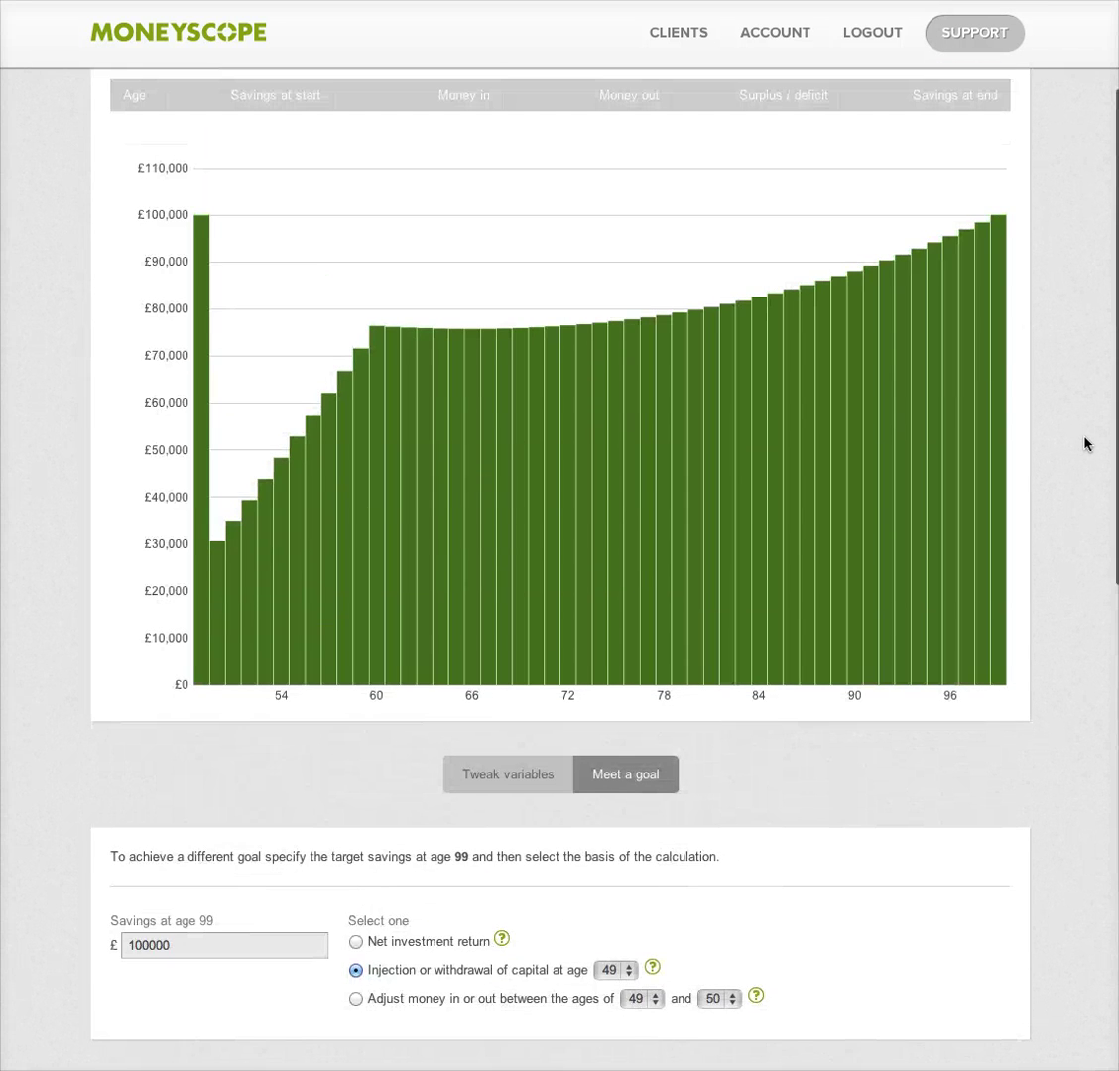
scroll(1084, 445, down, 8)
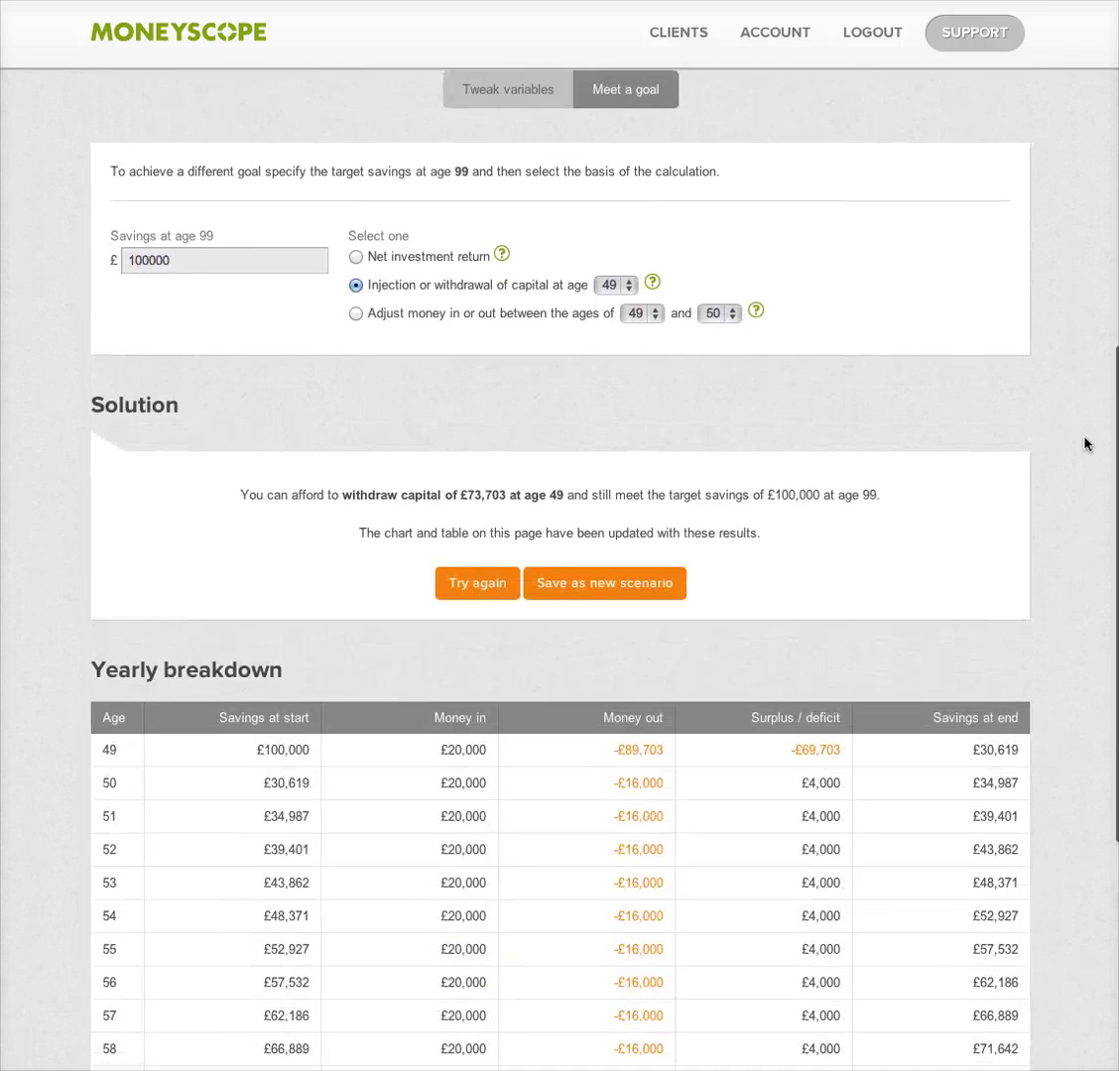
scroll(1085, 444, up, 2)
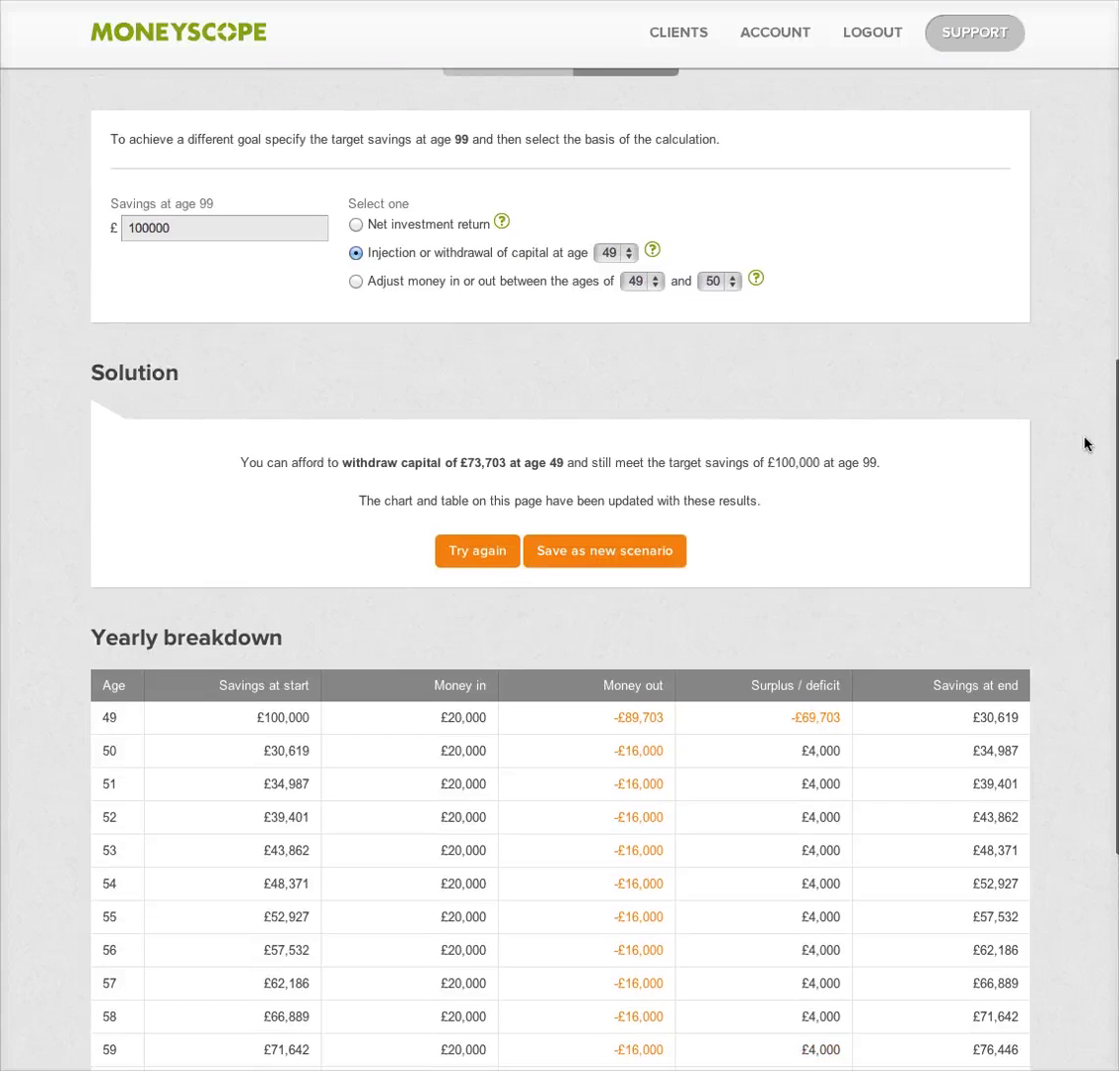
scroll(1085, 444, up, 1)
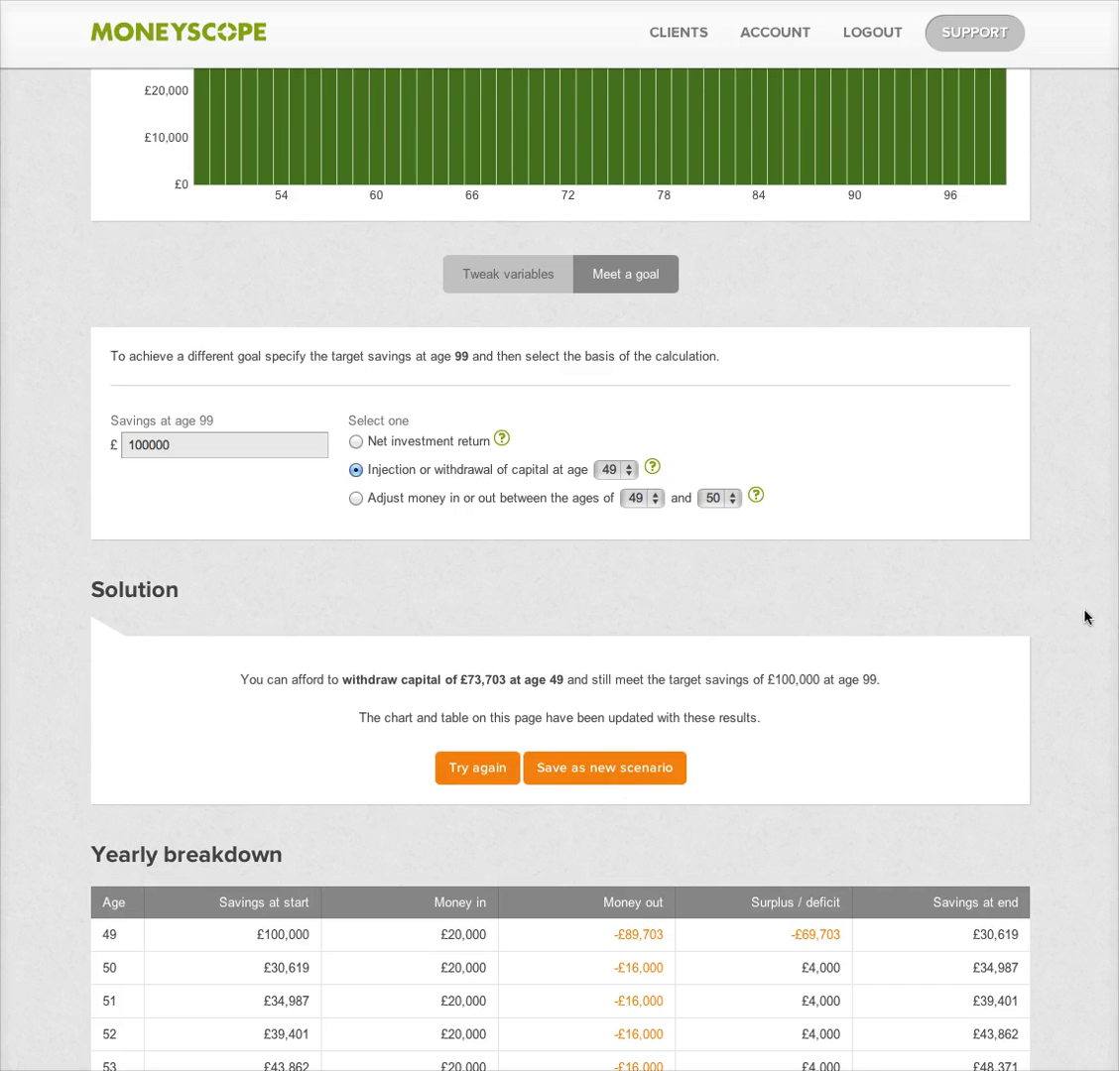
scroll(1080, 615, up, 4)
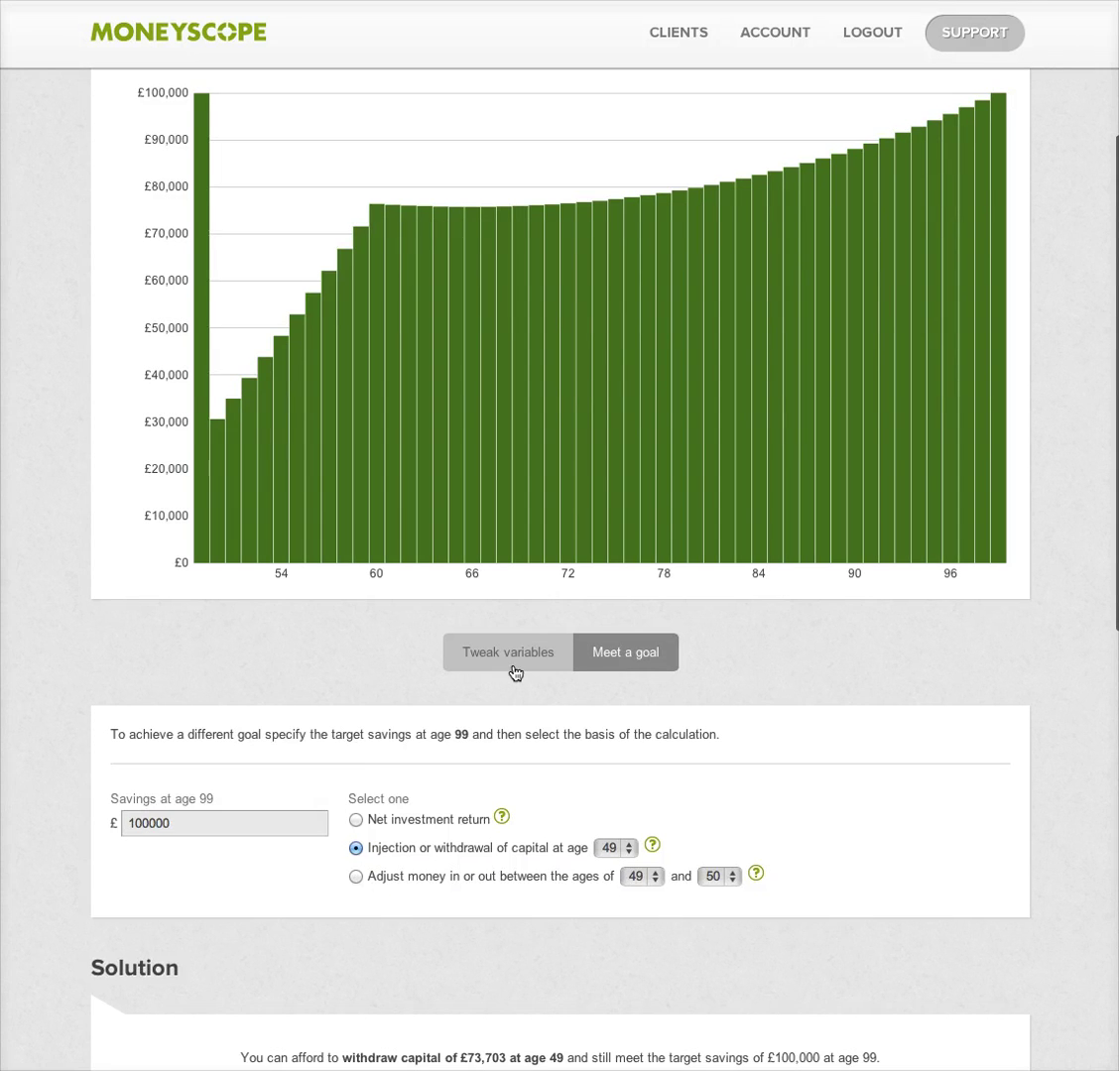
click(506, 655)
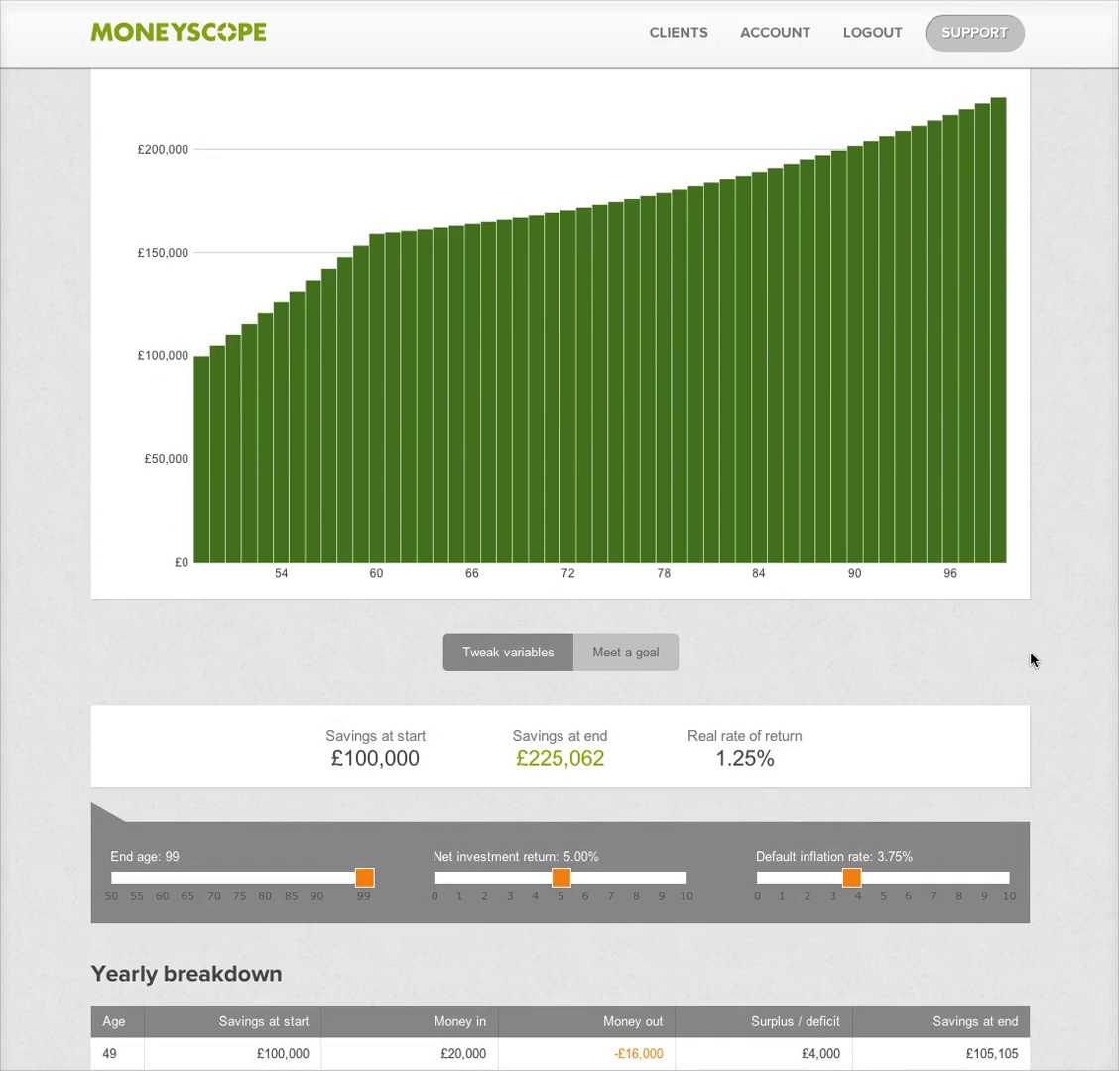
Solve for the net investment return that meets target savings of £100,000 at age 99
scroll(1031, 659, up, 2)
scroll(1030, 660, down, 2)
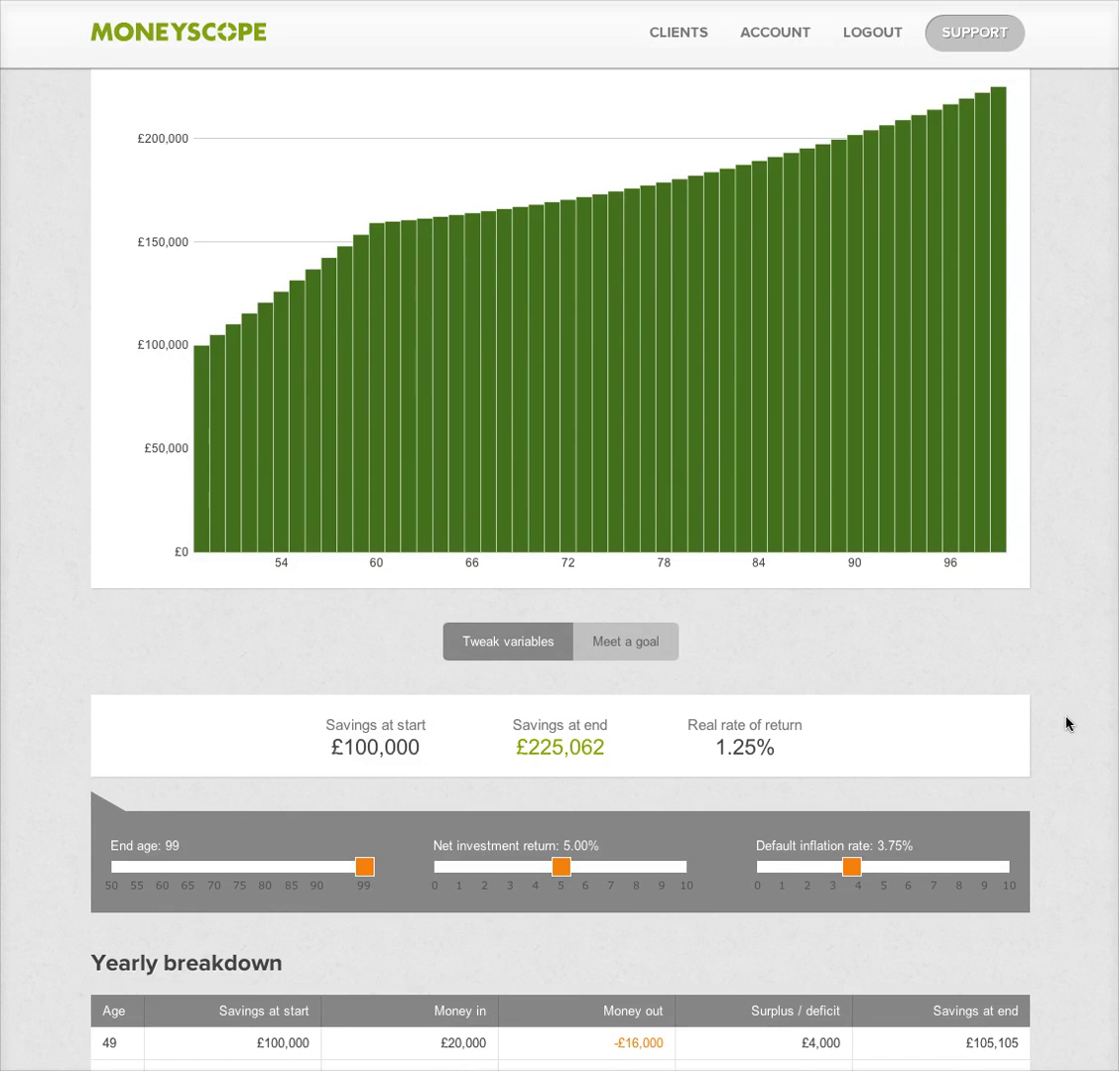
scroll(1064, 724, down, 1)
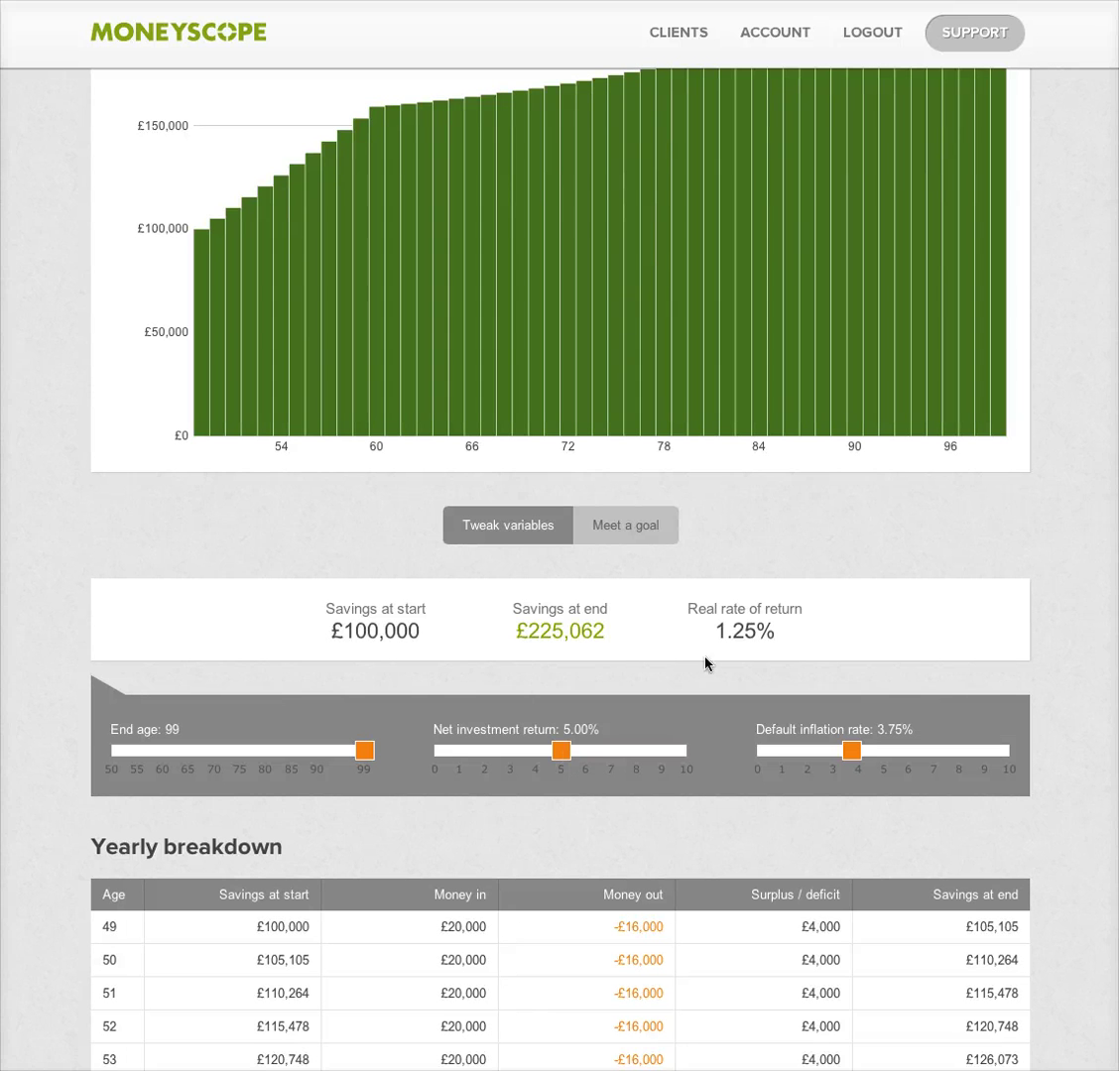
click(647, 536)
scroll(202, 696, down, 1)
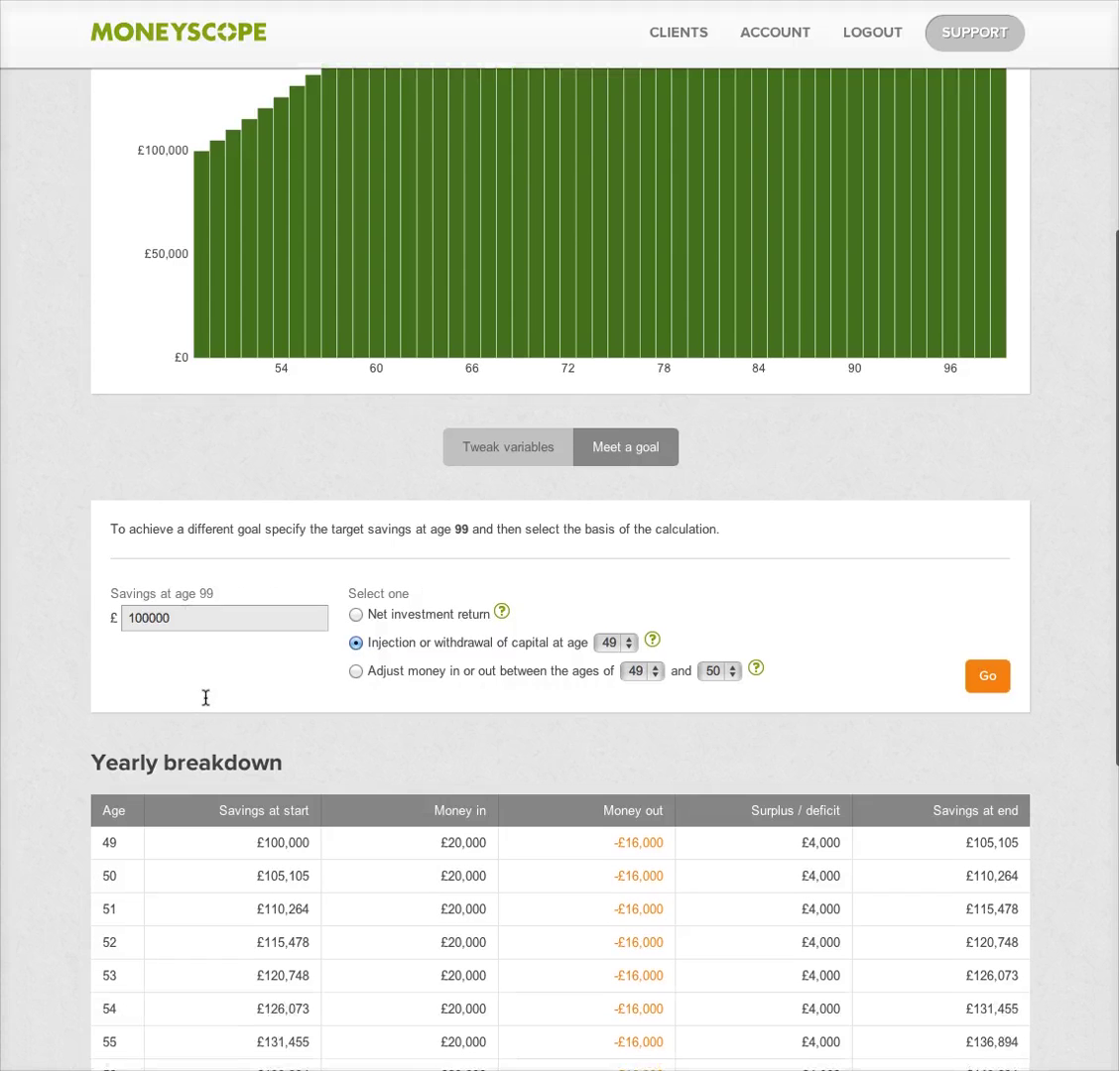
click(356, 605)
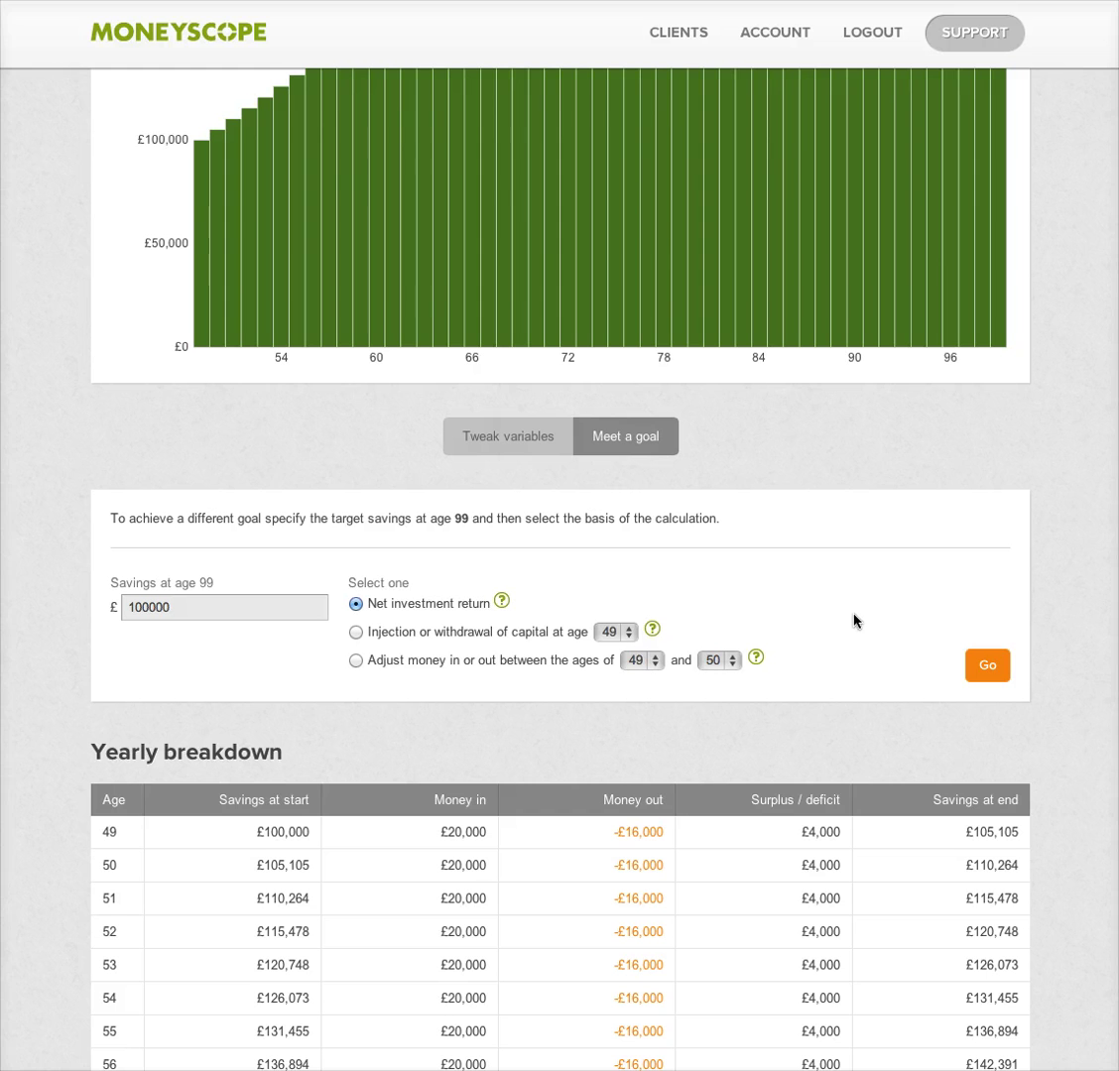
click(973, 669)
Save the net investment return solution as a new scenario named "Less risk"
scroll(934, 644, up, 2)
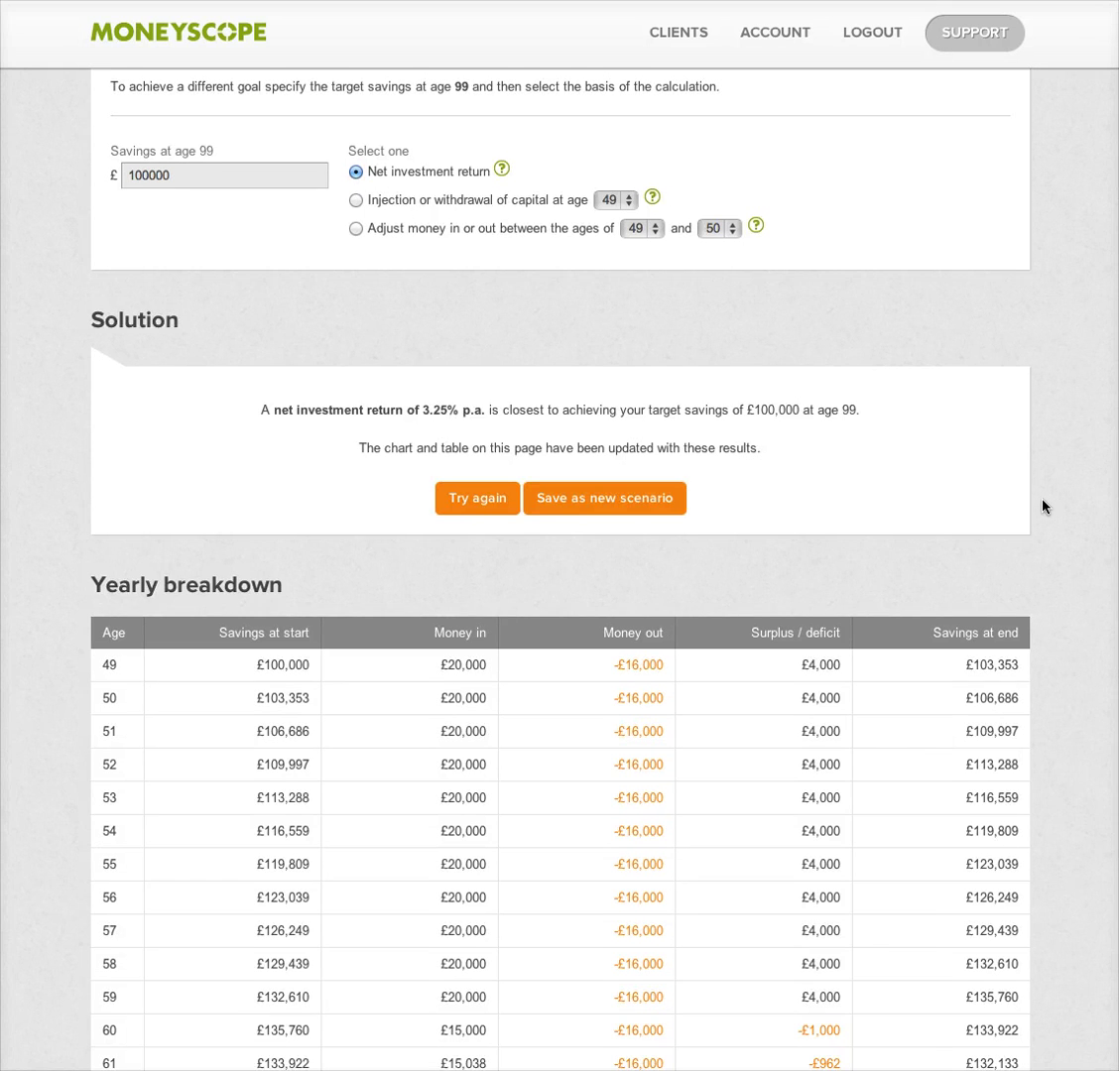
scroll(1046, 509, up, 10)
scroll(1078, 537, down, 2)
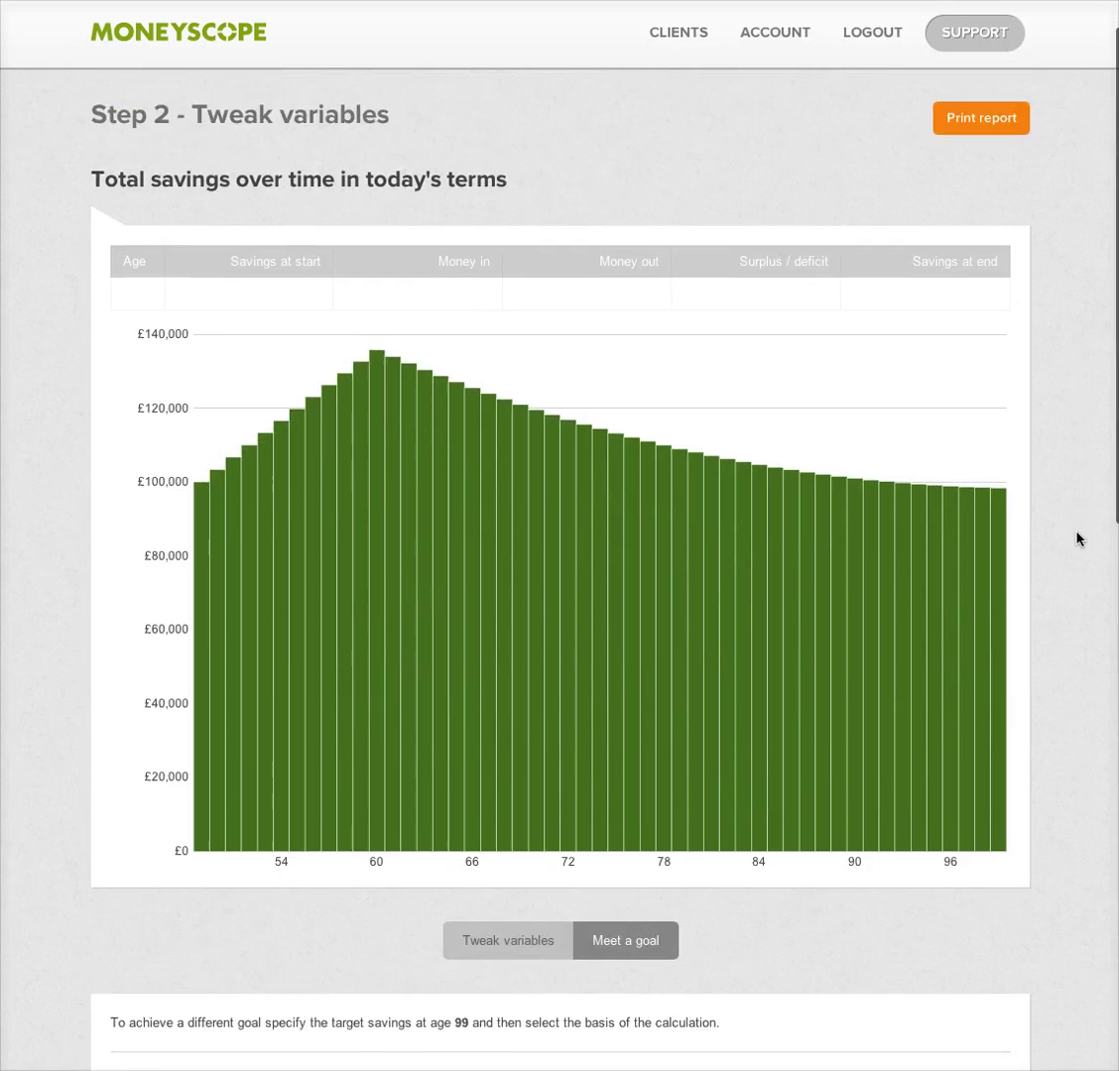
scroll(1046, 515, down, 9)
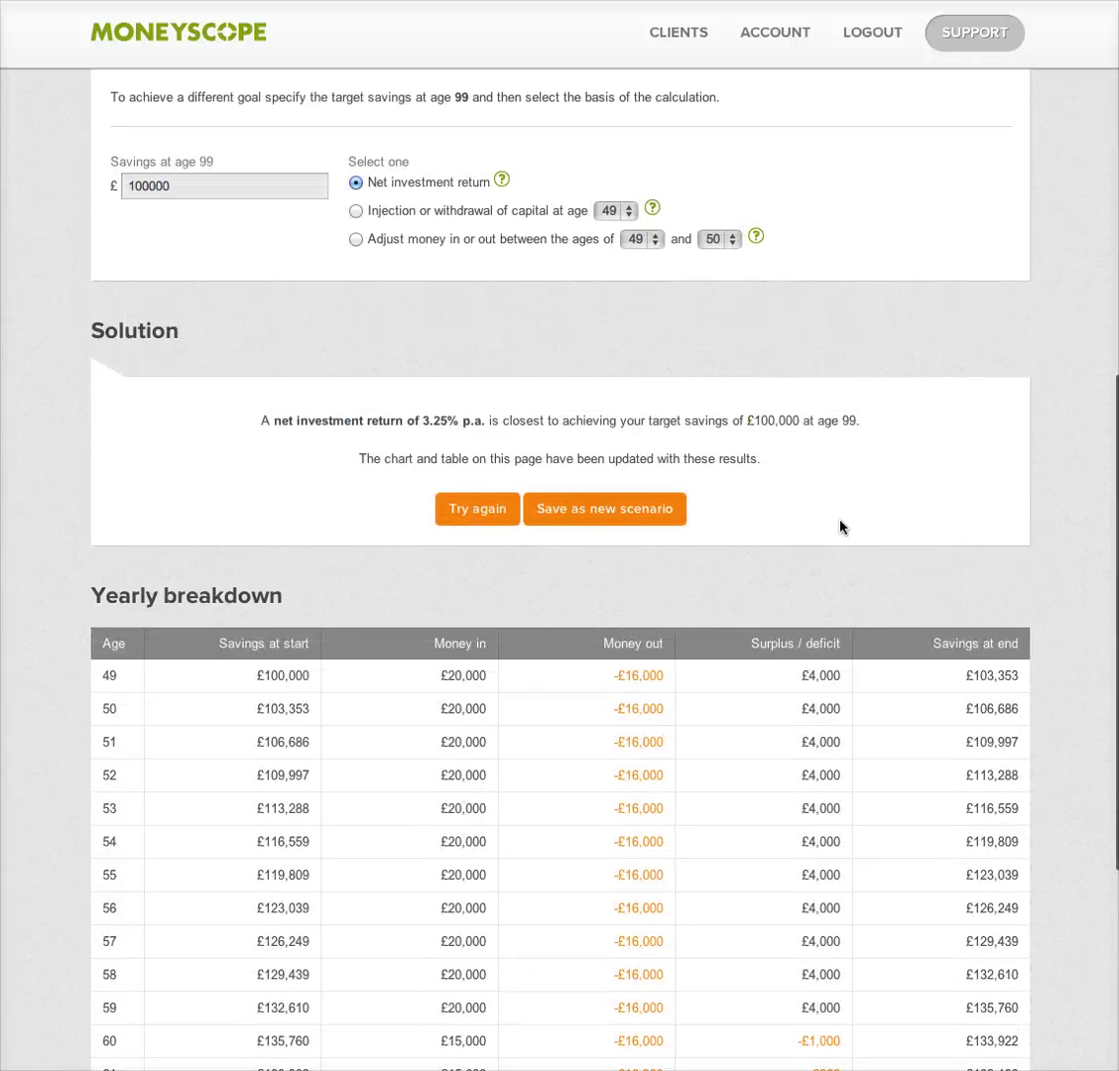
click(592, 520)
click(421, 671)
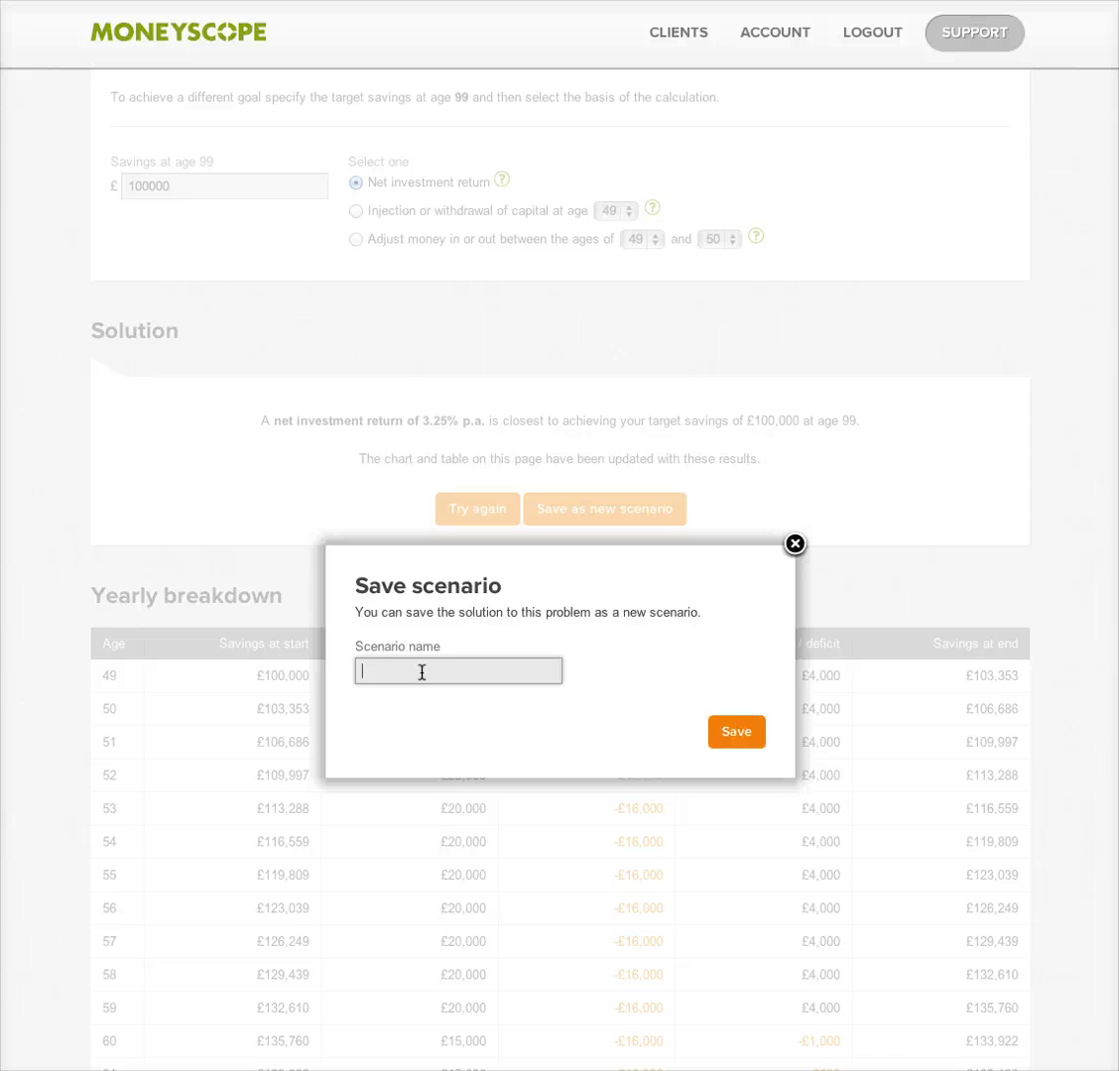
text(Less risk)
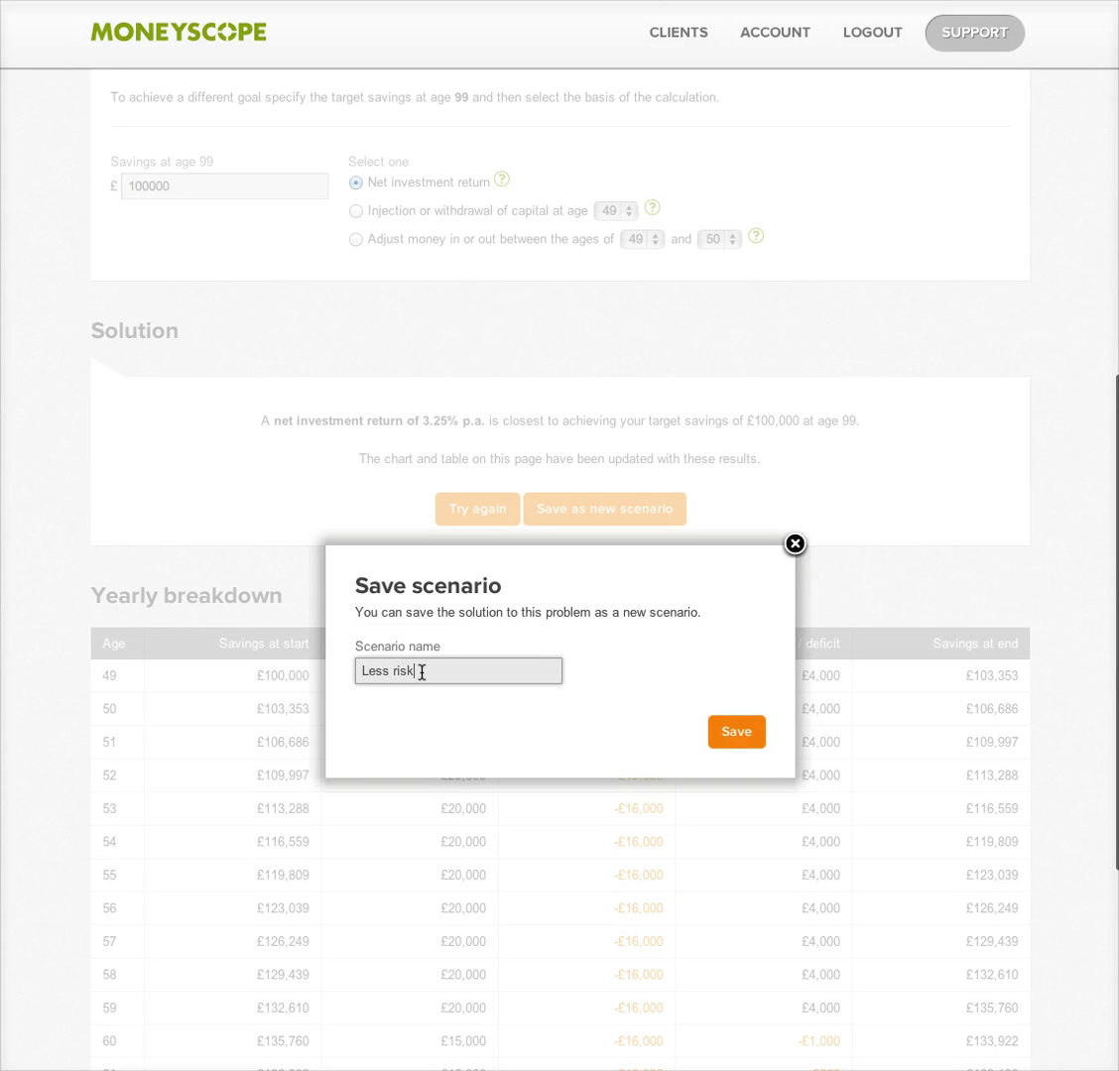
click(734, 734)
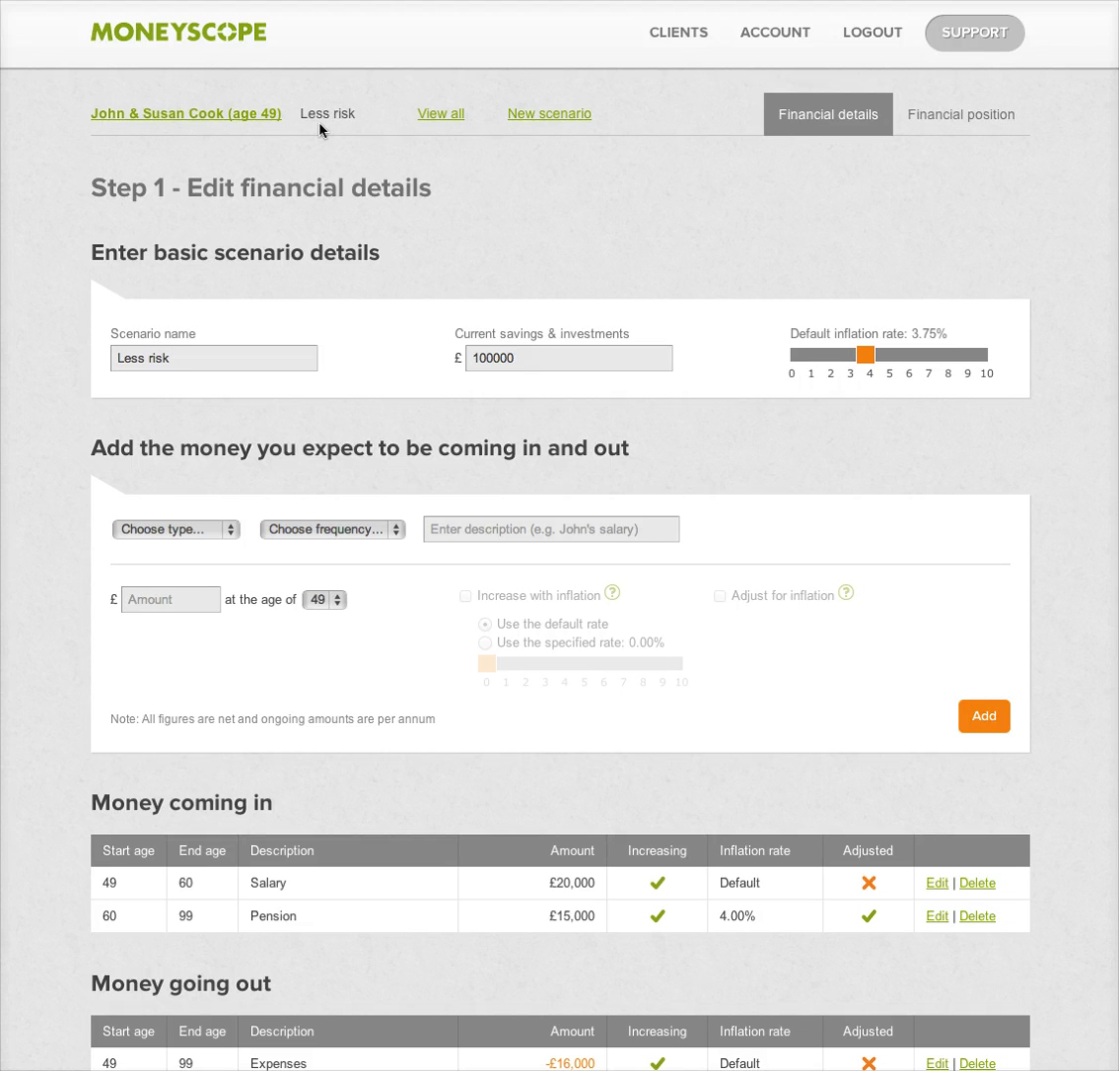
Open the financial position of the Less risk scenario and examine its savings chart
click(932, 123)
scroll(1073, 587, down, 3)
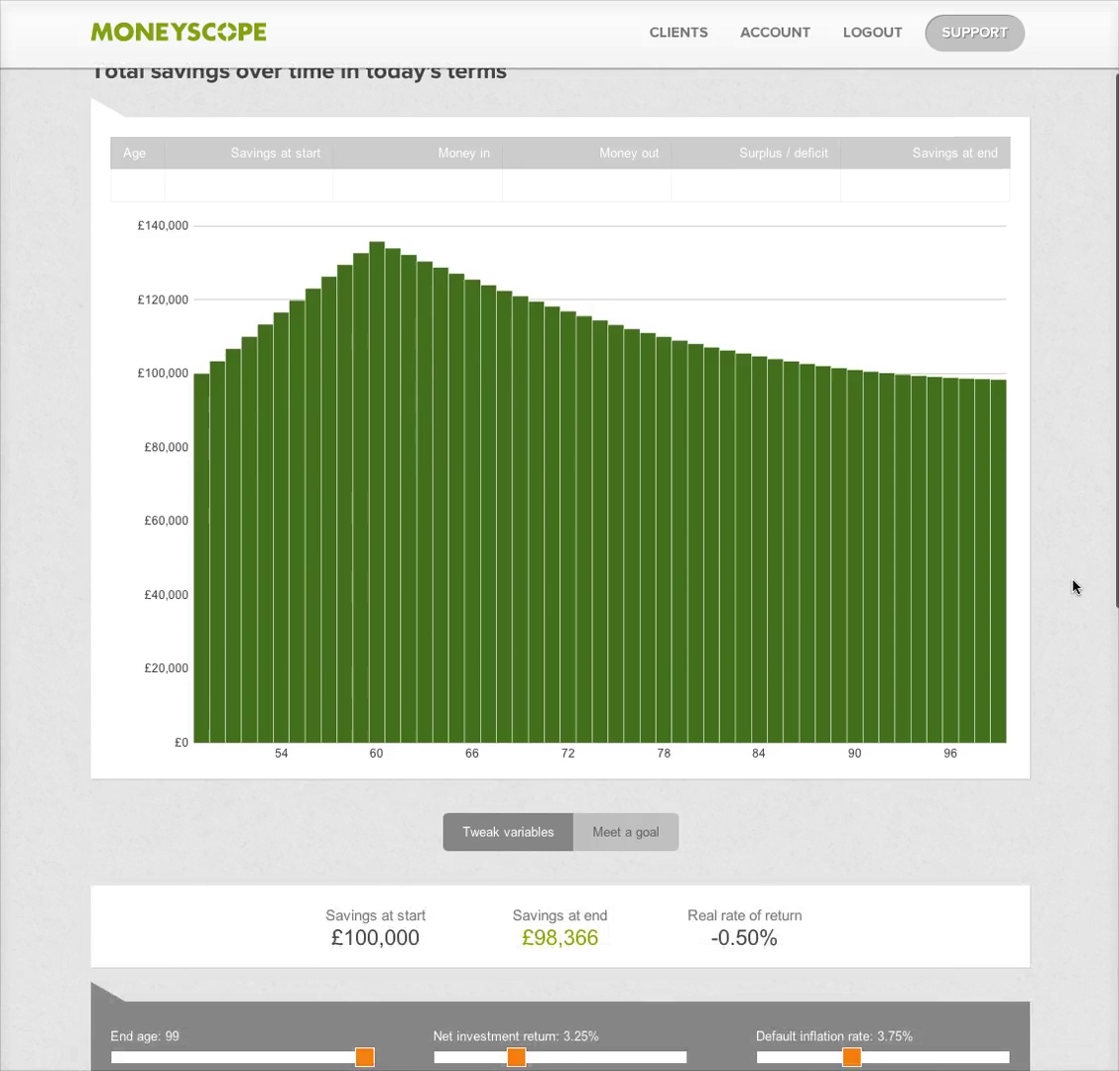
scroll(1073, 587, up, 1)
scroll(1073, 587, down, 1)
scroll(1073, 587, up, 2)
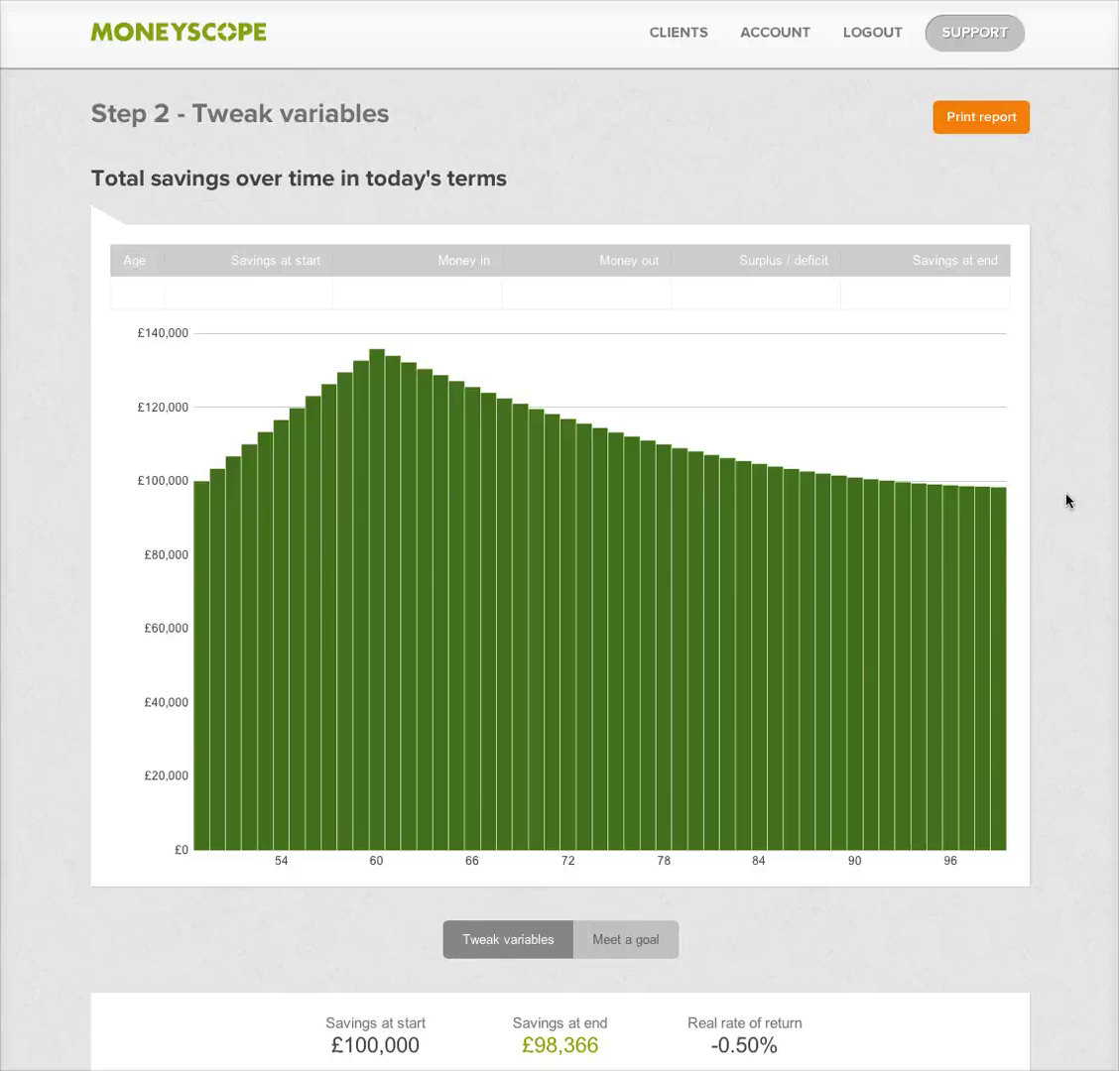
Change the age in the report's adviser notes to 49 and close the report dialog without printing
click(981, 121)
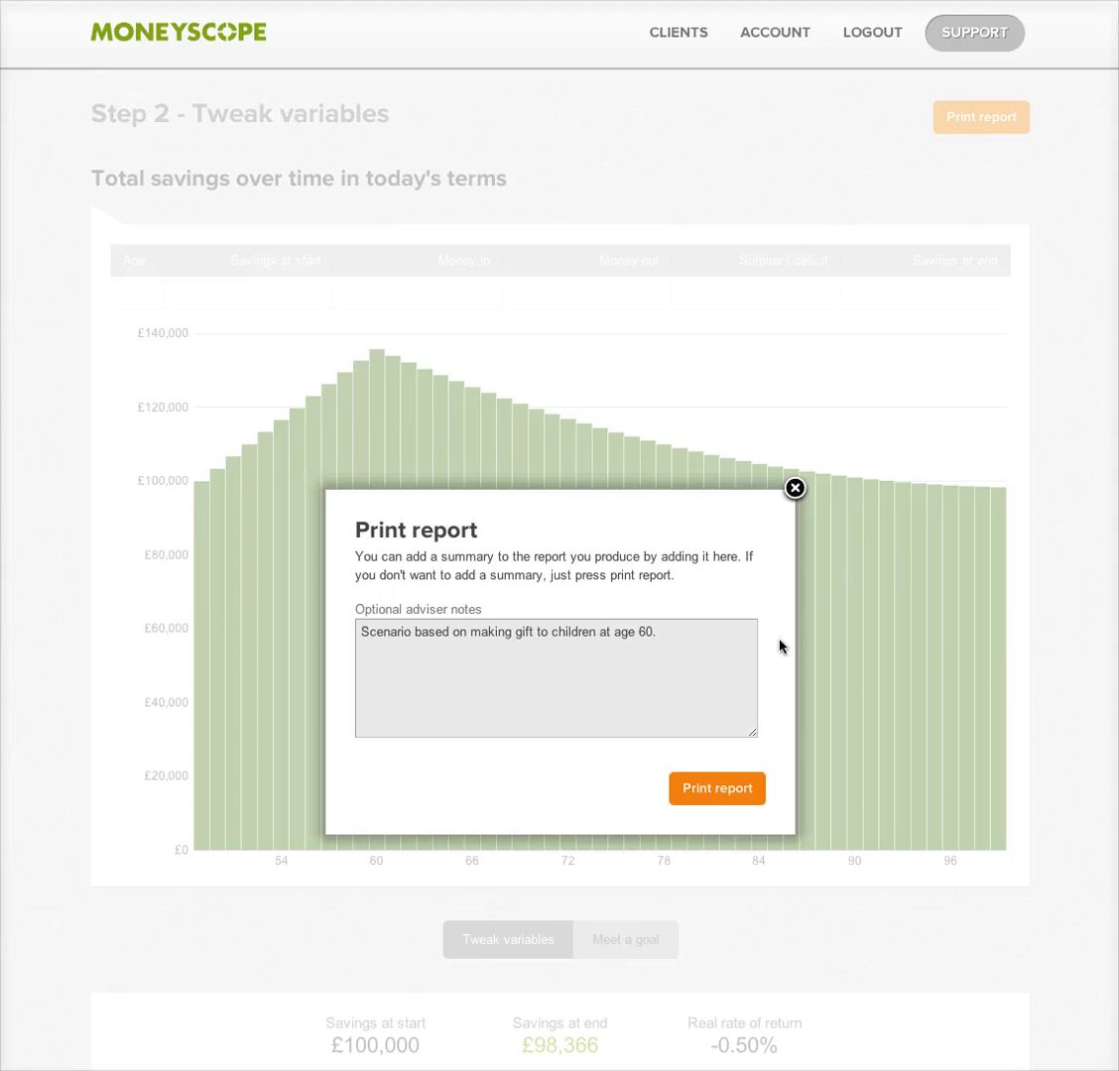
click(657, 631)
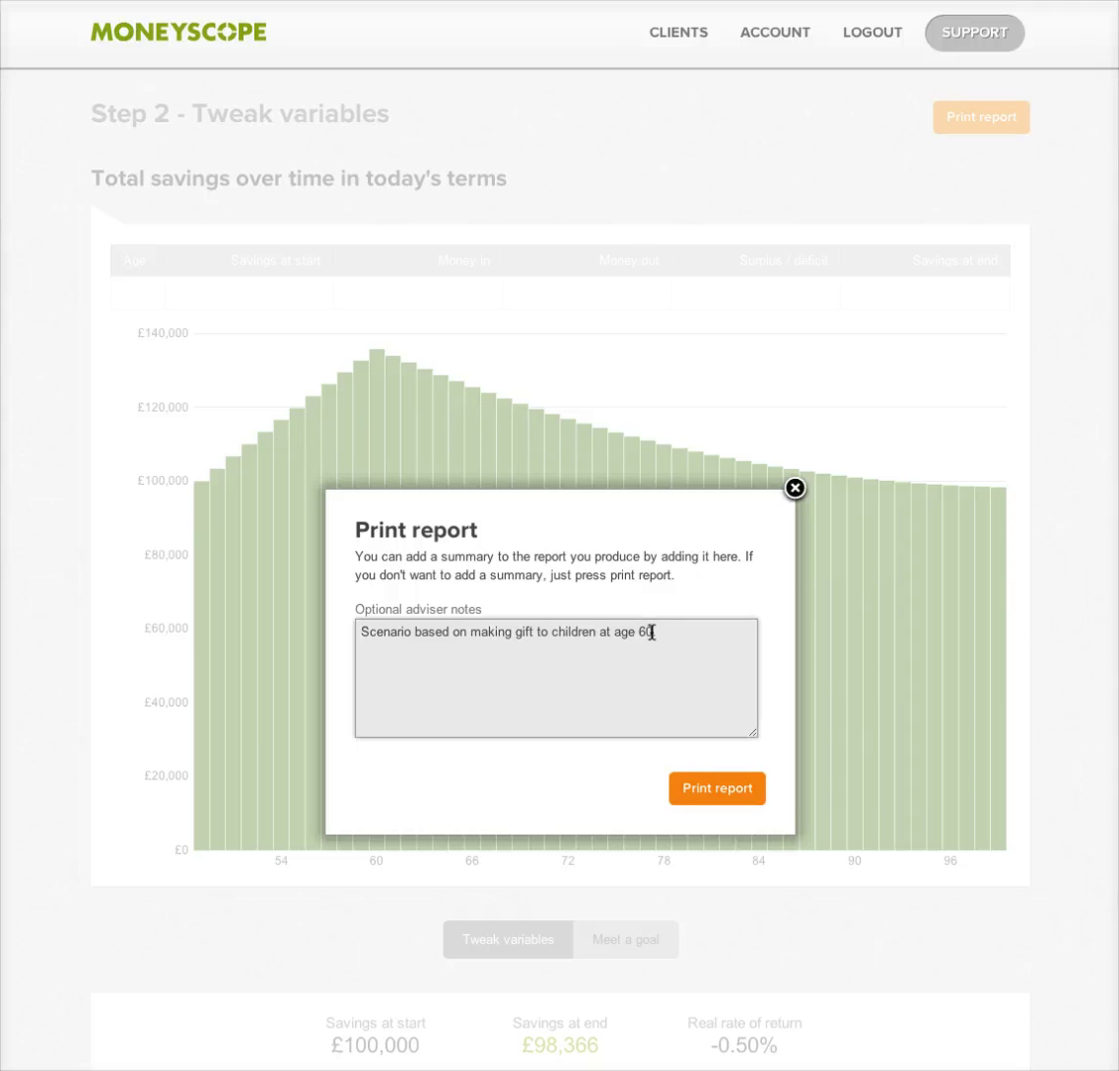
key(BackSpace)
key(BackSpace)
text(49)
click(795, 490)
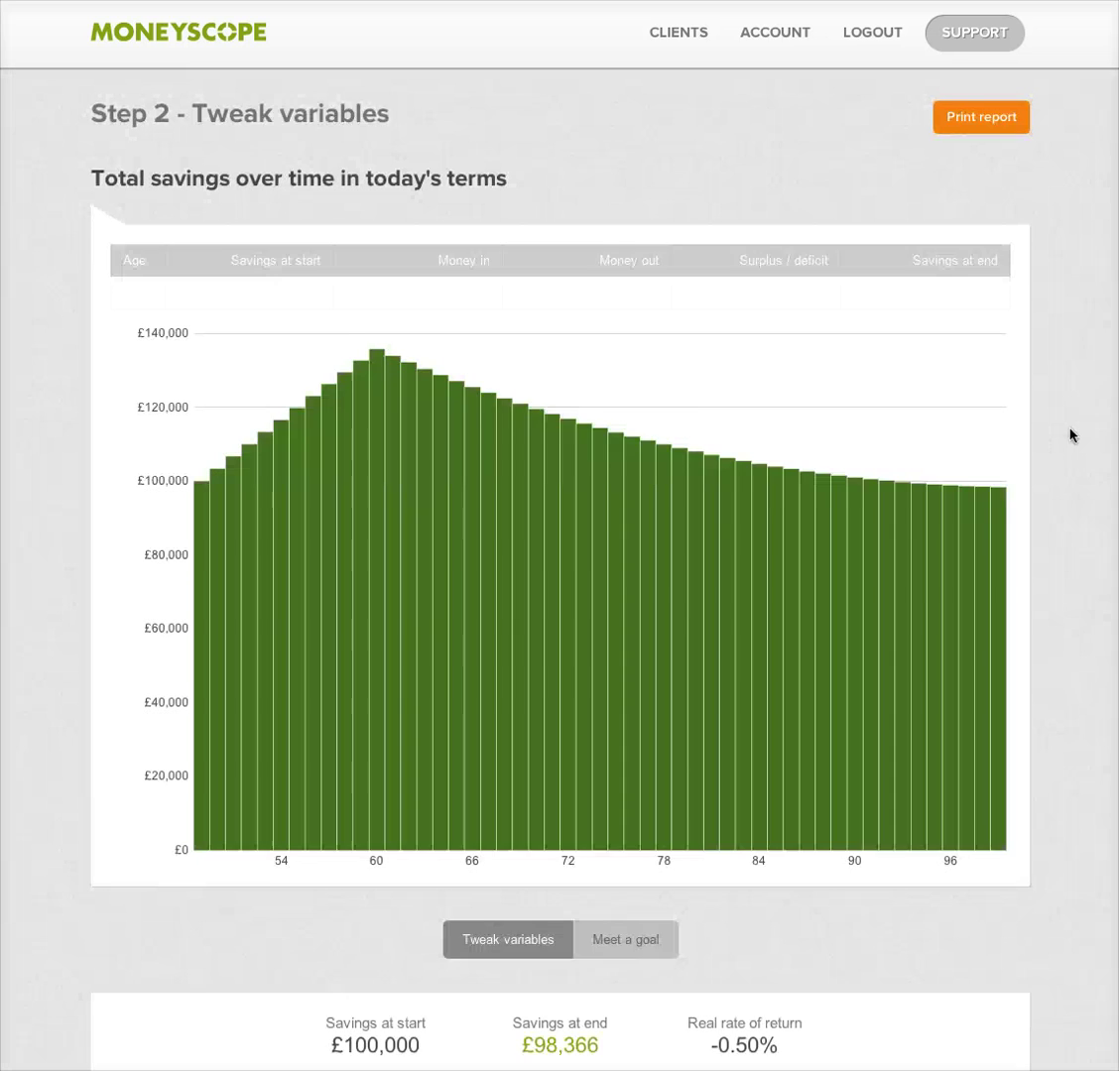
Save the client's existing details and open the Original scenario from the client's scenario list
scroll(1011, 392, up, 1)
click(187, 110)
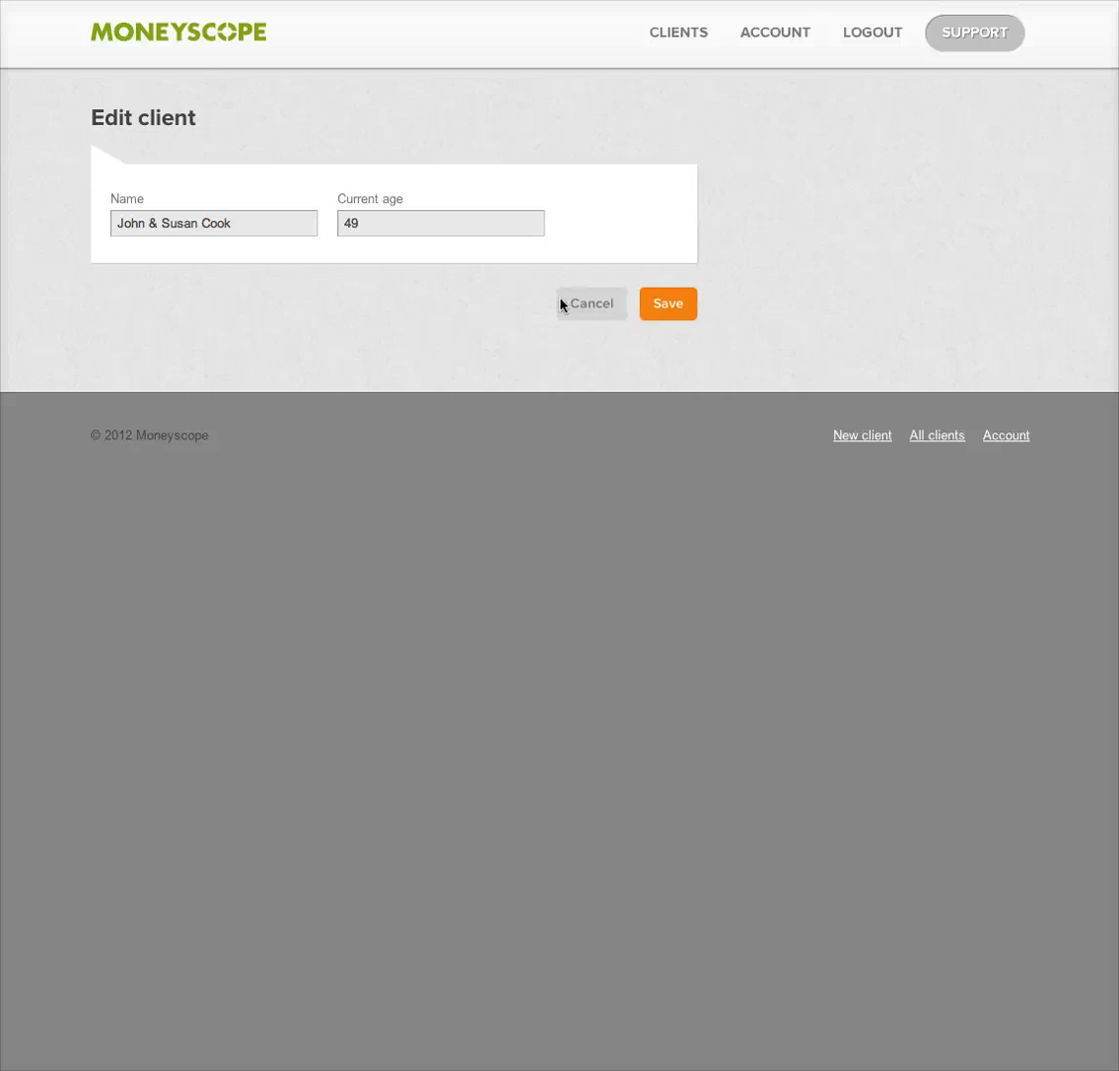
click(668, 304)
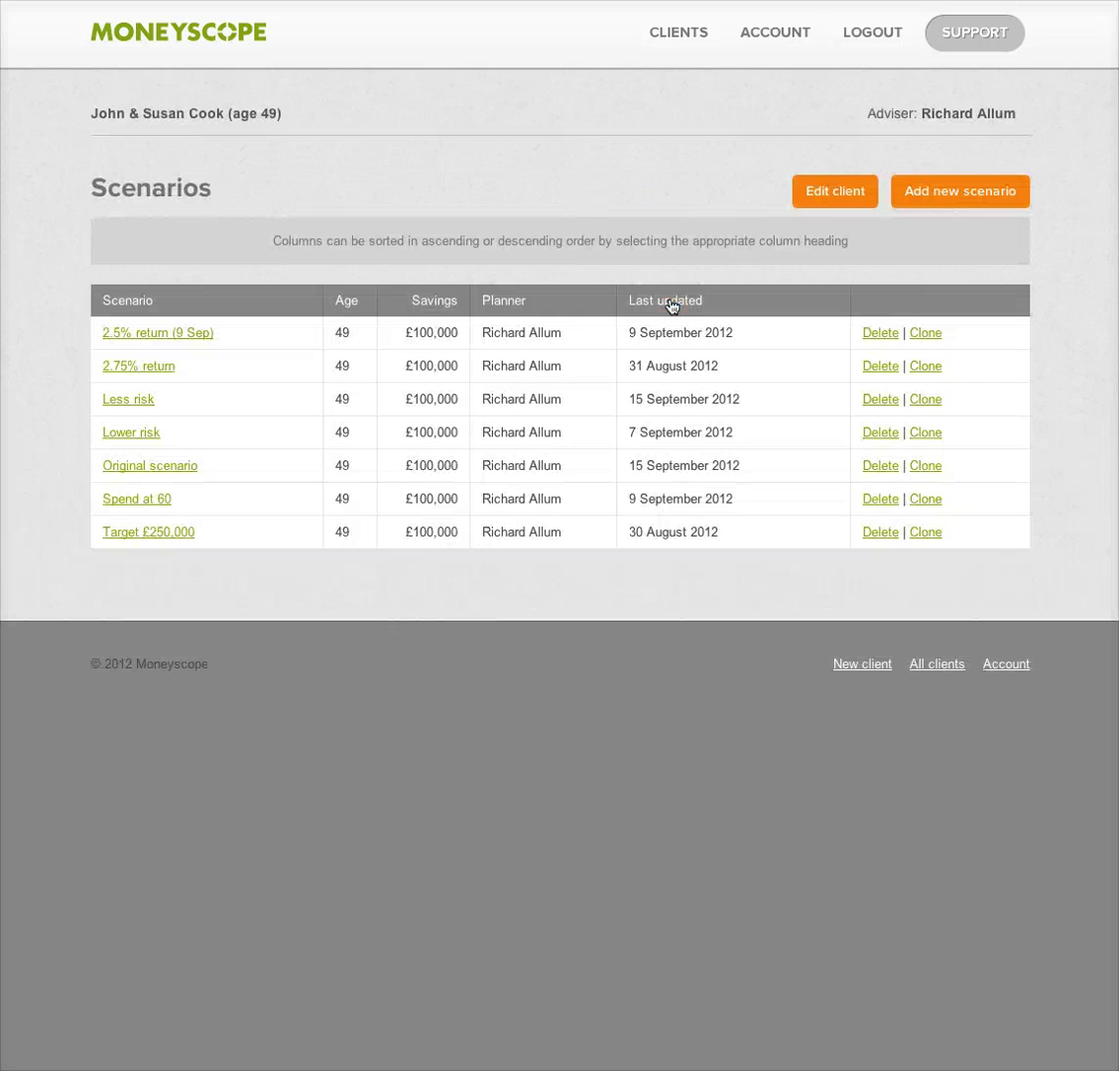
click(146, 467)
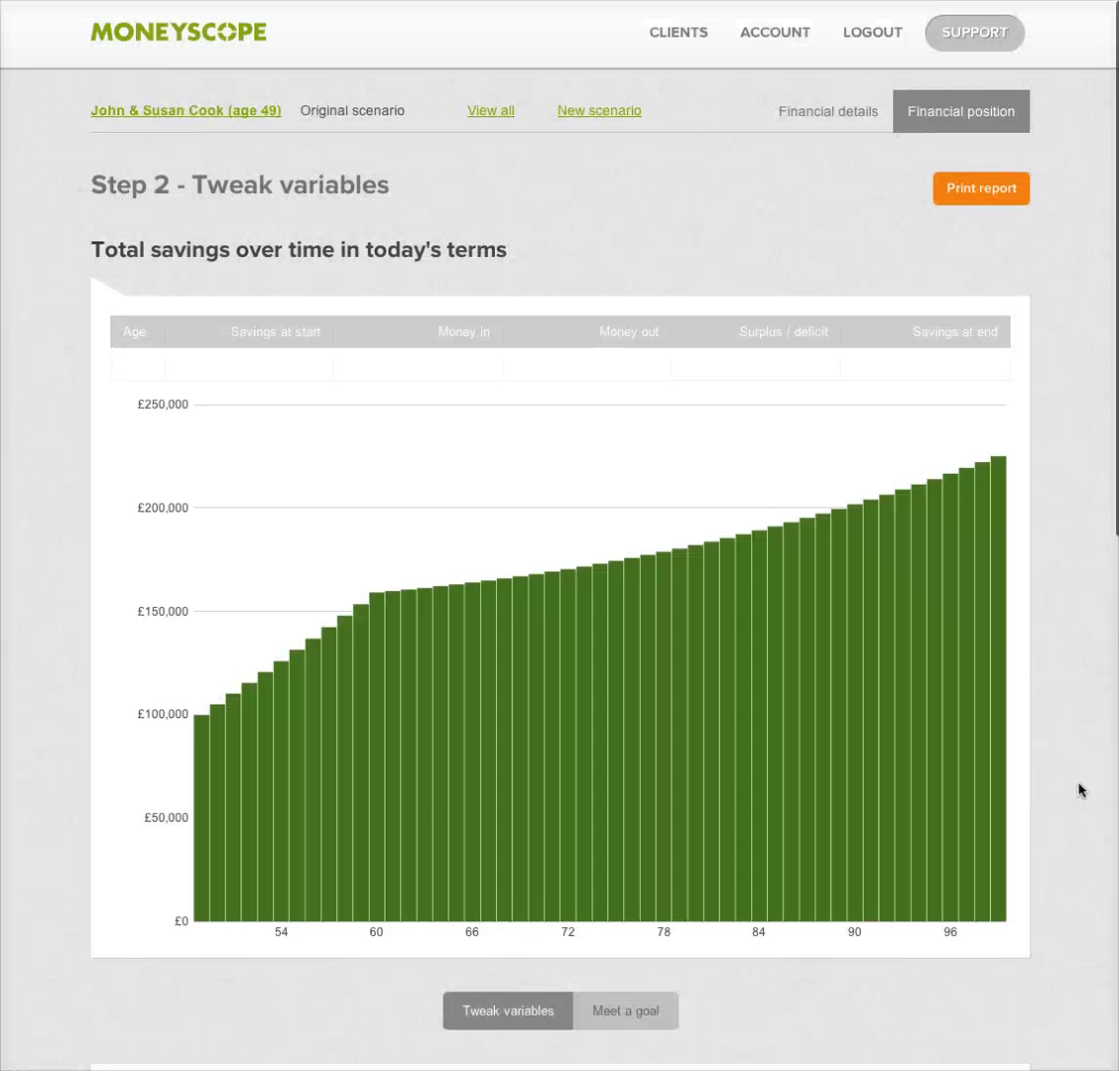
Try out the net investment return setting and examine the Original scenario's savings chart and yearly breakdown
scroll(1084, 792, down, 4)
scroll(1081, 789, down, 2)
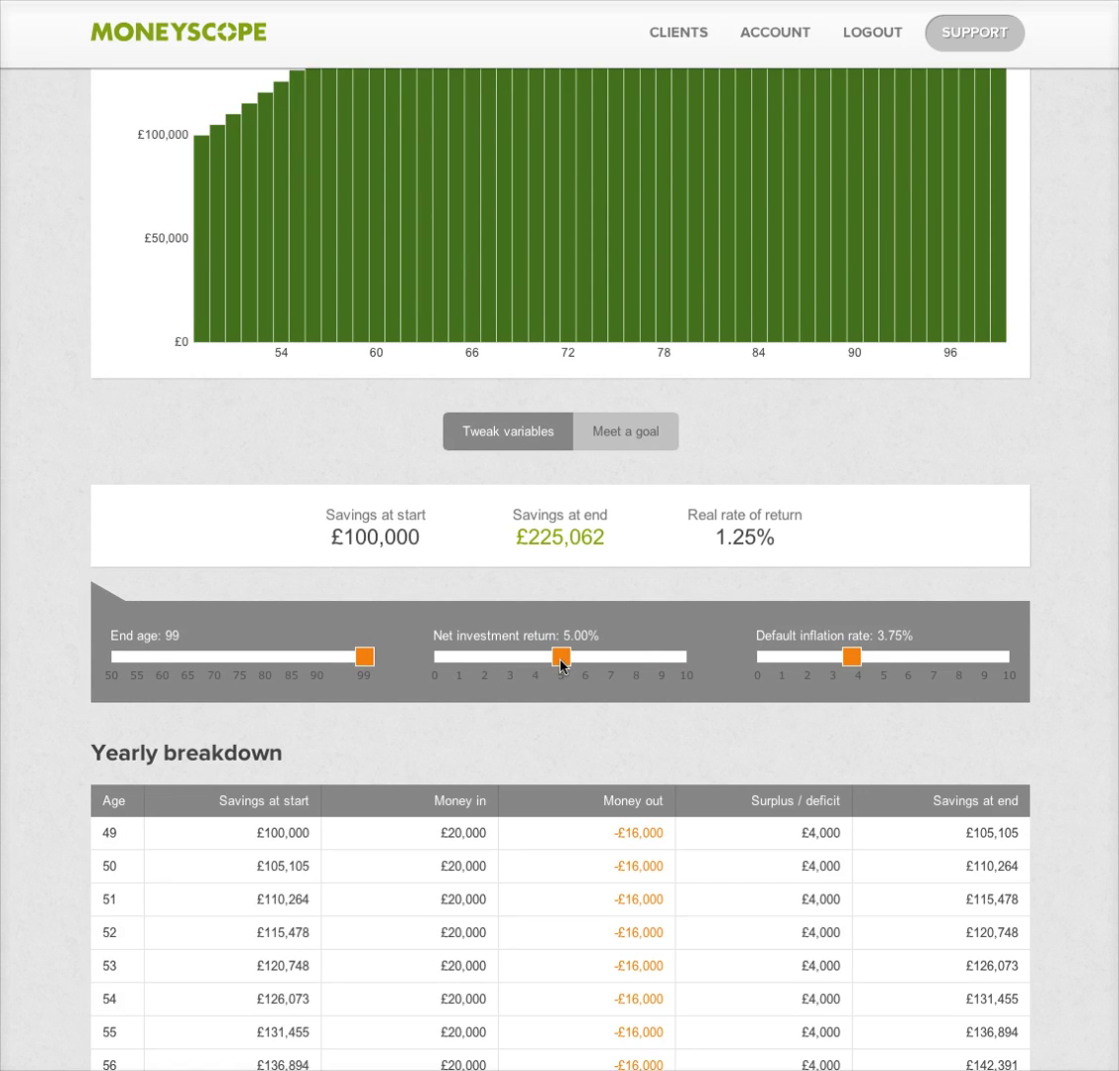
mouse_move(562, 665)
mouse_down()
mouse_move(525, 665)
mouse_move(561, 664)
mouse_up()
scroll(1069, 661, up, 3)
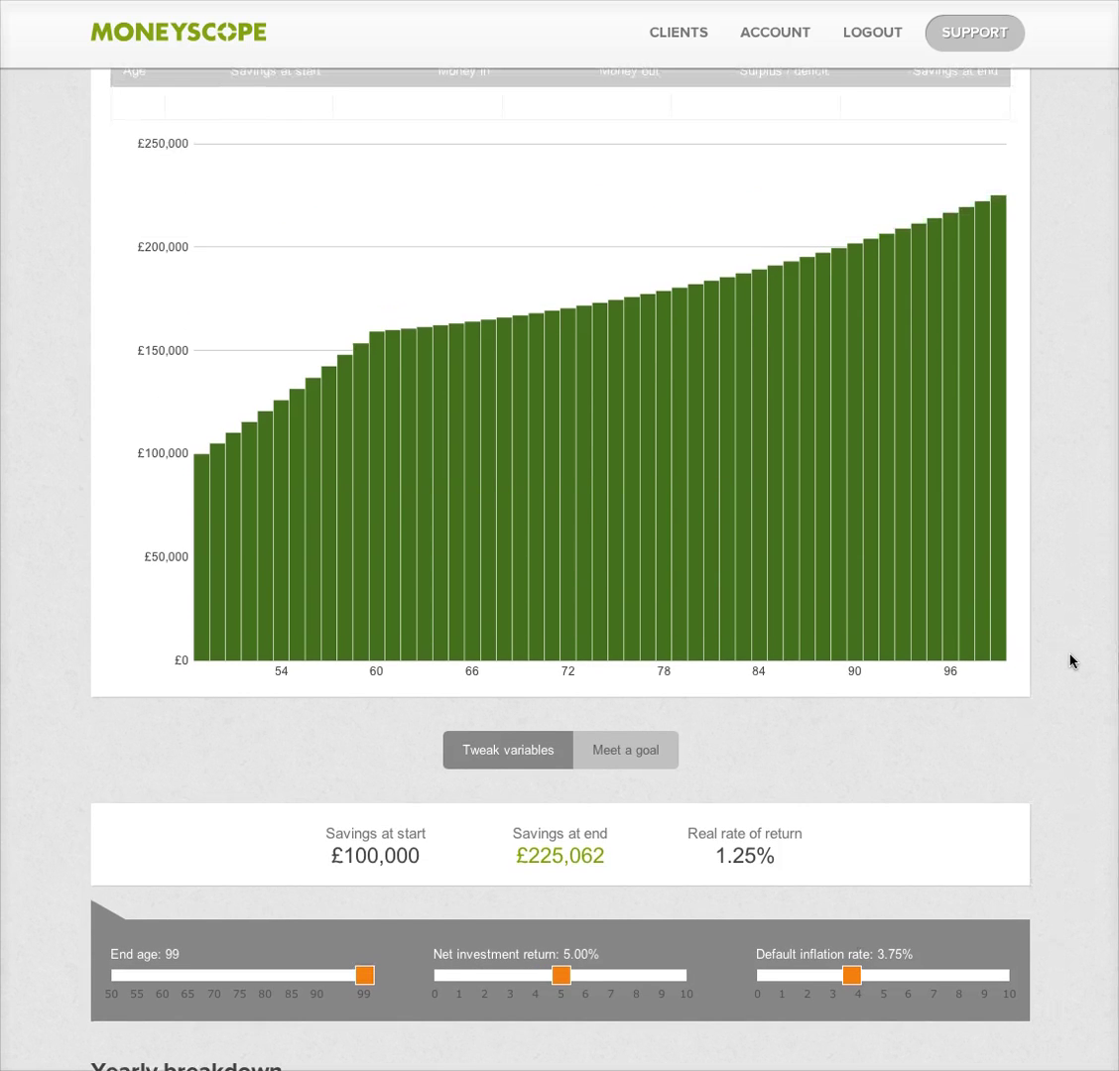
scroll(1069, 660, up, 1)
mouse_move(938, 624)
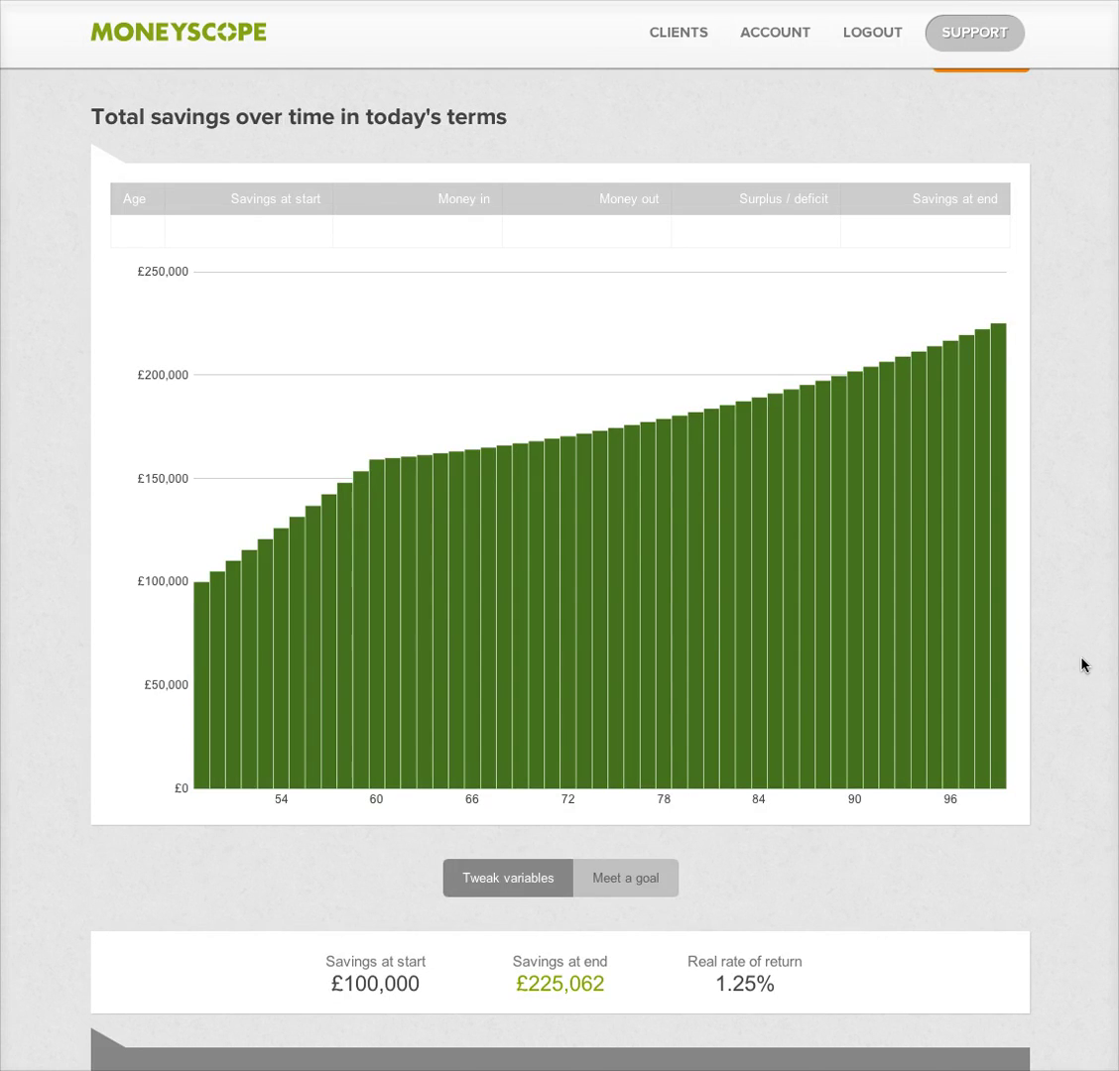
scroll(1081, 664, down, 5)
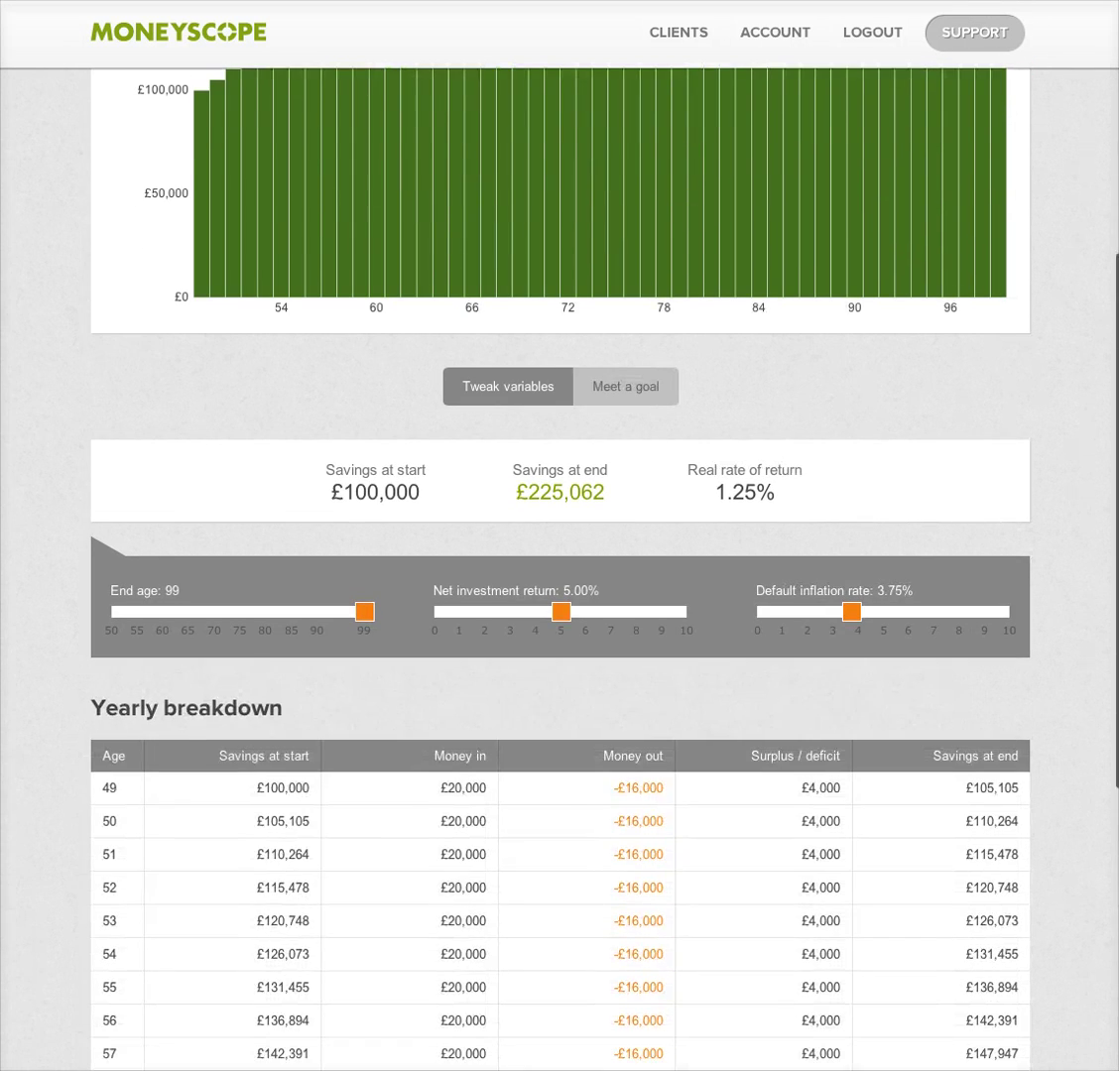